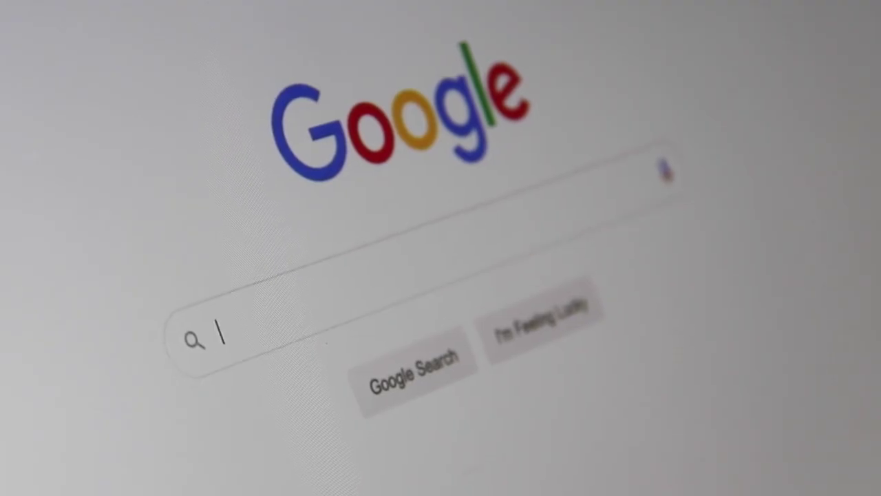
type("Search E")
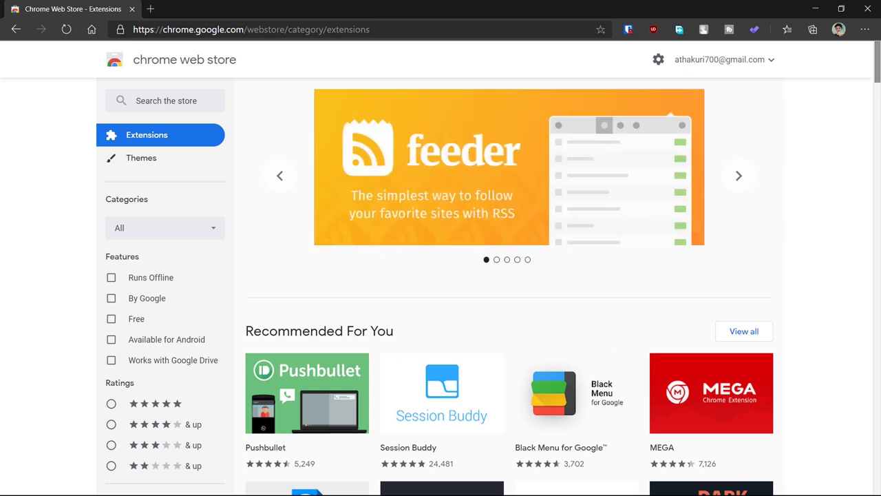
Step: Browse the Recommended For You and Staying at Home extensions in the Chrome Web Store
scroll(261, 404, "down", 5)
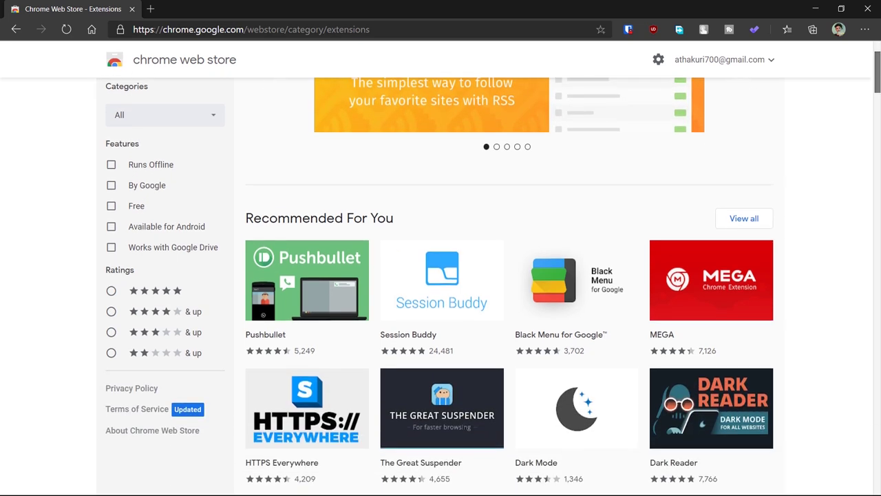
scroll(440, 279, "down", 5)
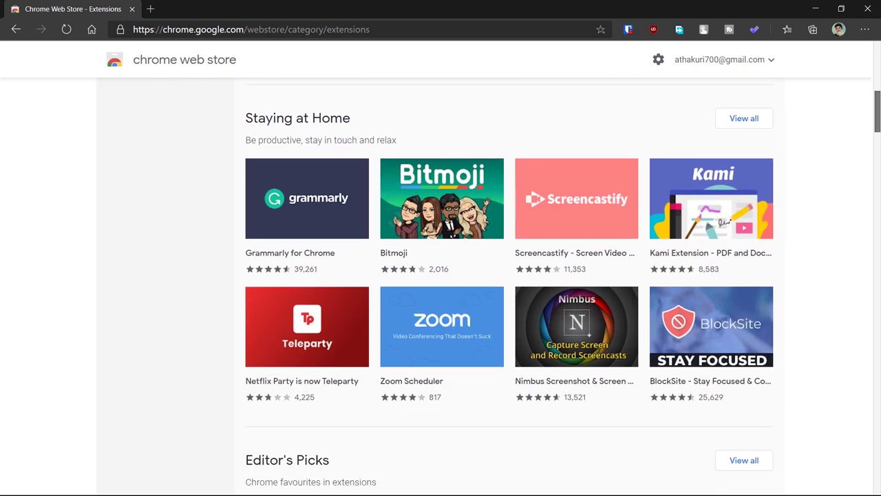
scroll(441, 279, "down", 1)
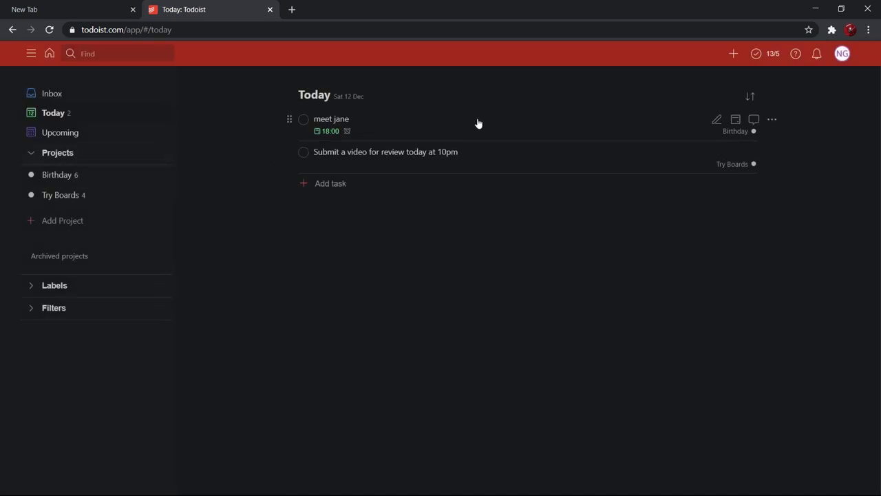
Step: View the Birthday and Try Boards projects in Todoist, including the details of the "Editing Chrome extension video" task
left_click(78, 173)
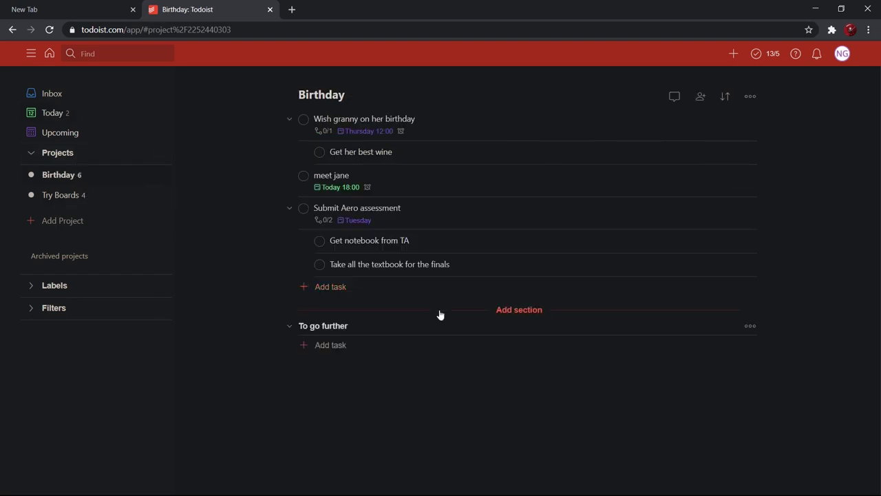
left_click(61, 196)
left_click_drag(313, 164, 274, 153)
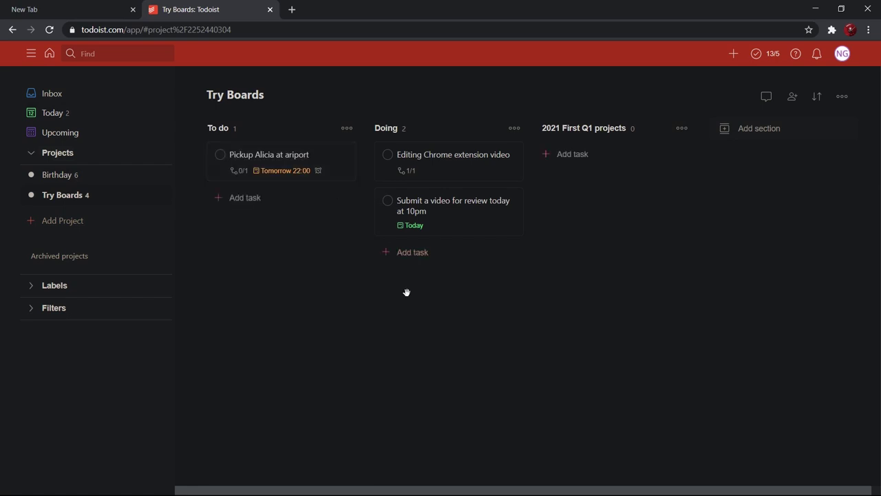
left_click(429, 171)
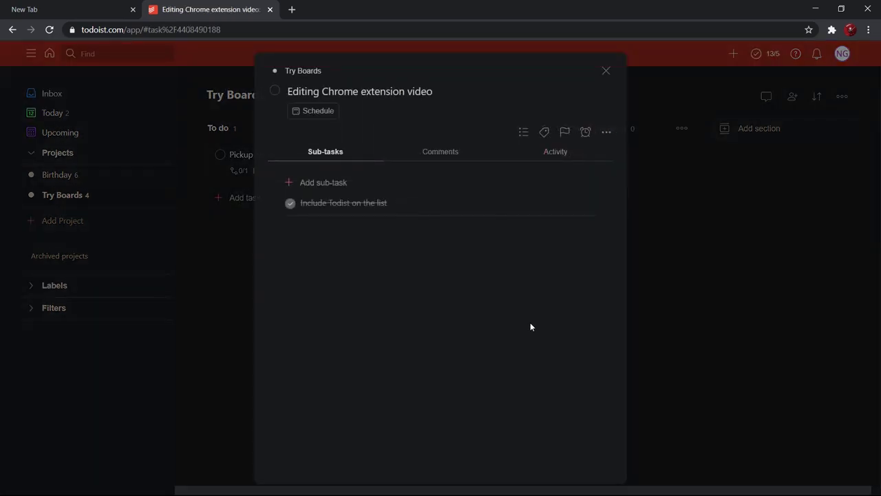
left_click(642, 262)
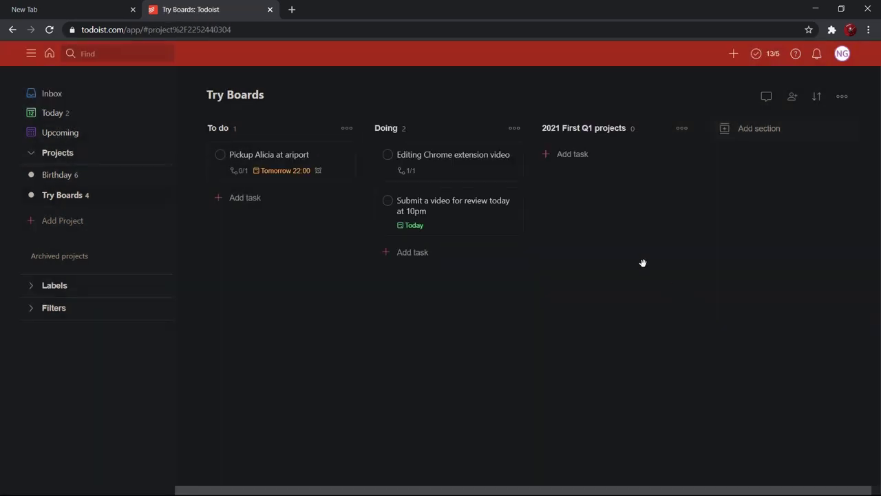
Step: Add the task "List all the collection of best application" to the 2021 First Q1 projects section
left_click(586, 156)
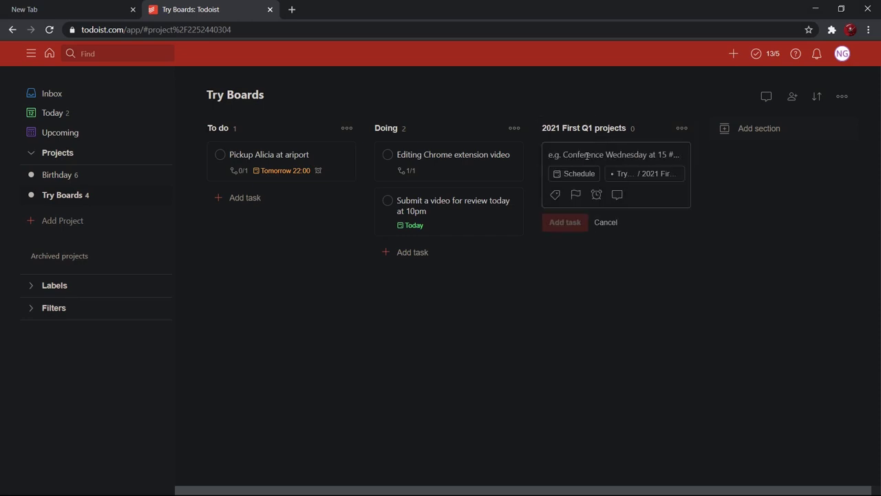
type("Lis")
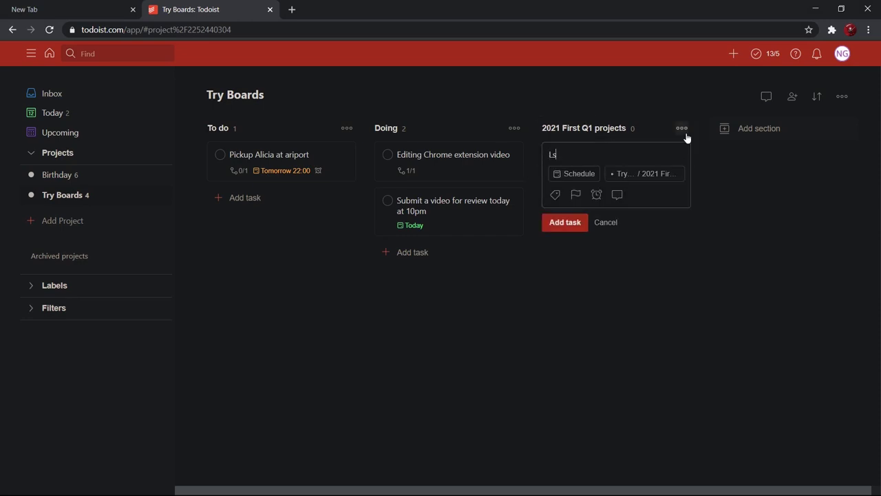
type("t all the collection of best ")
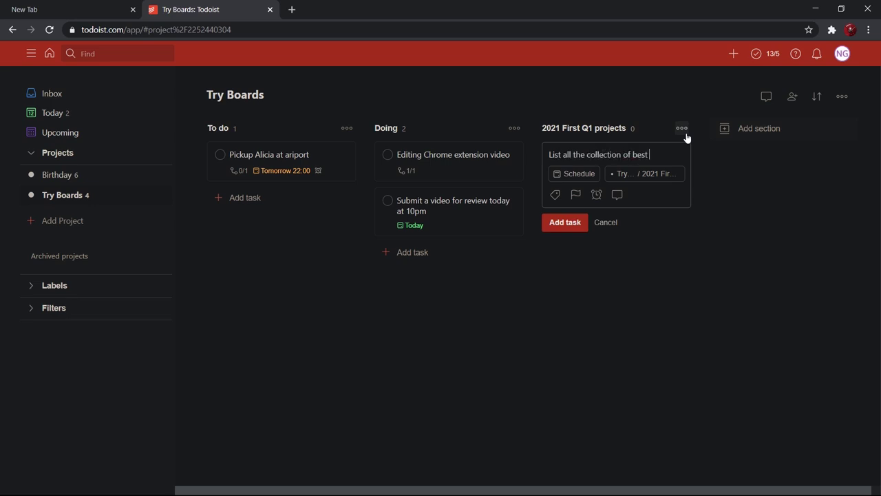
type("application")
key("Return")
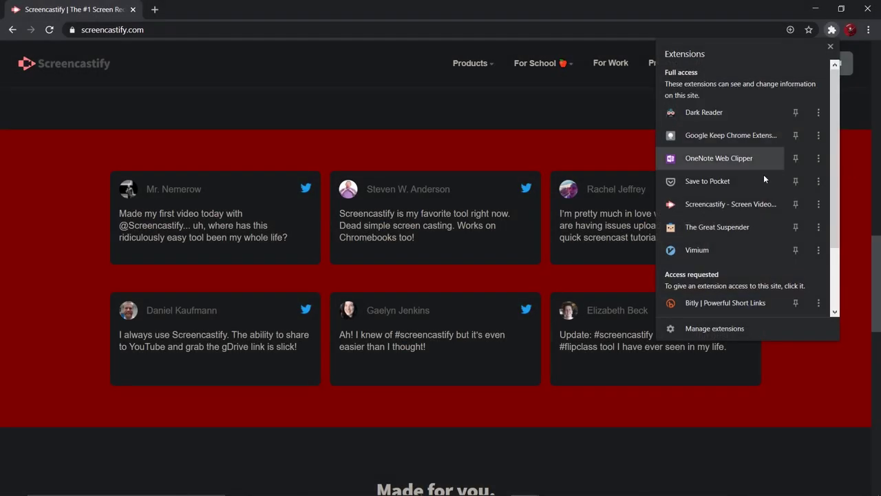
Step: Find Screencastify among the installed extensions and open it
scroll(757, 207, "down", 3)
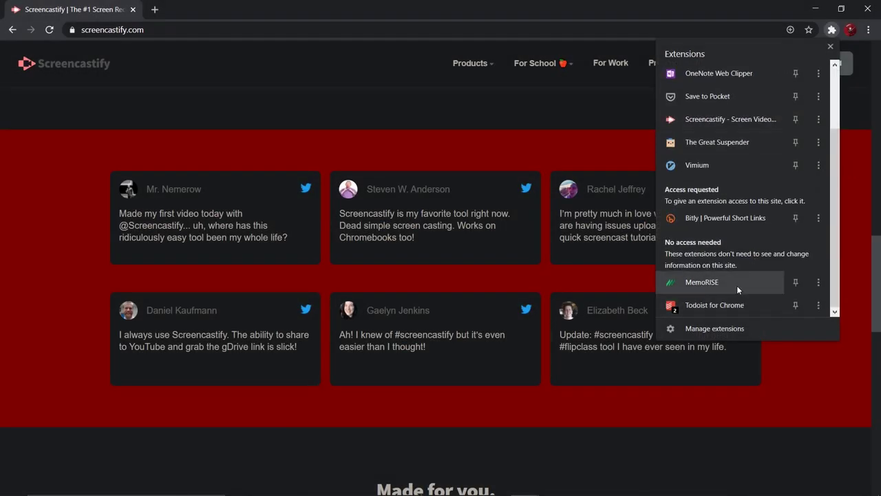
scroll(735, 261, "up", 3)
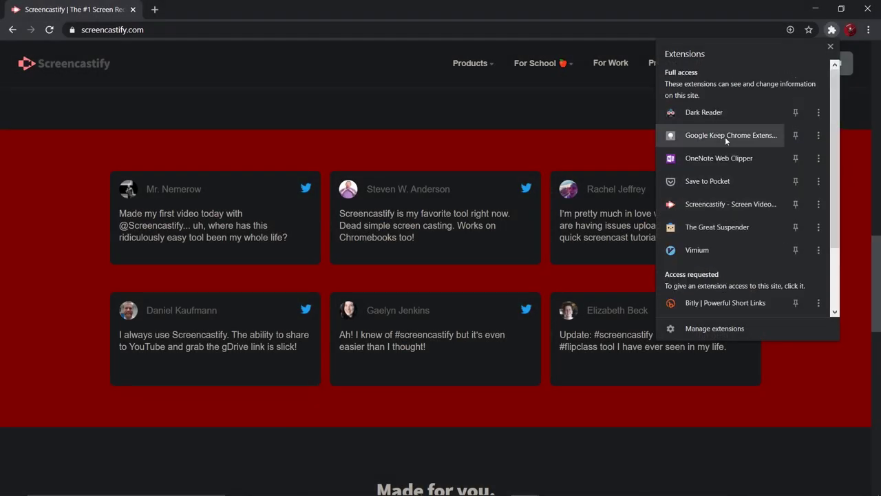
left_click(736, 198)
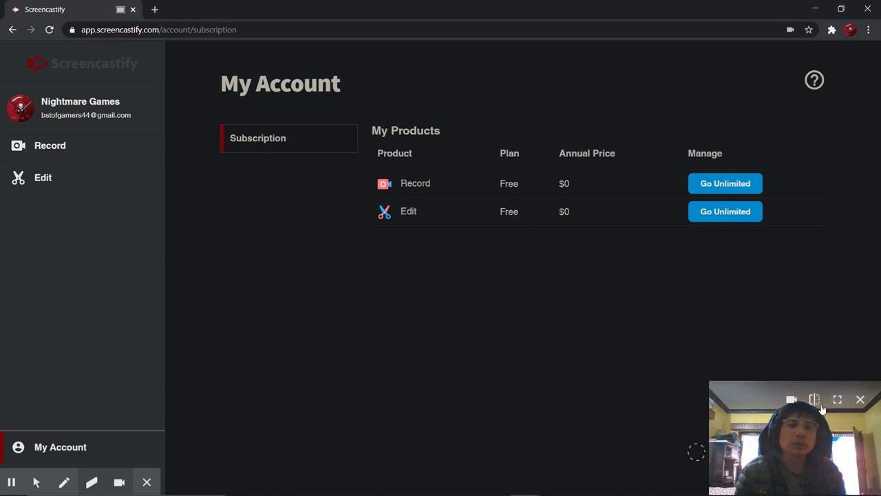
Step: Check the available camera sources for the Screencastify webcam overlay and close the overlay
left_click(792, 400)
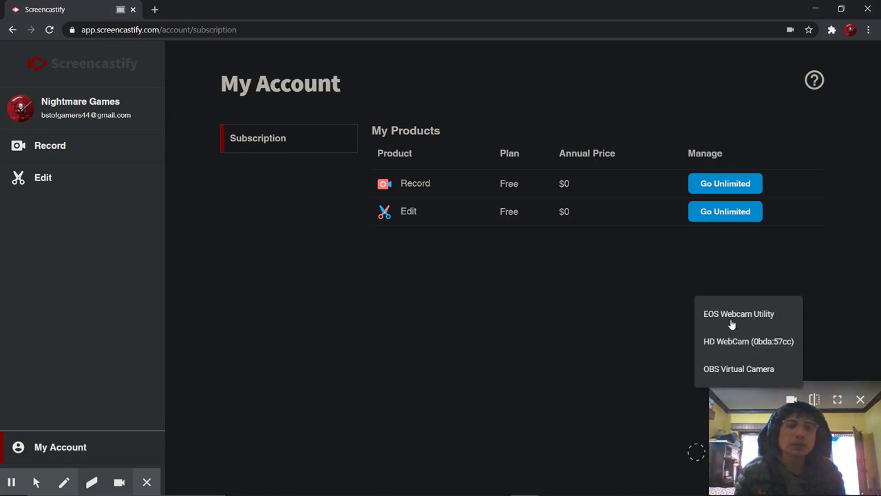
left_click(860, 400)
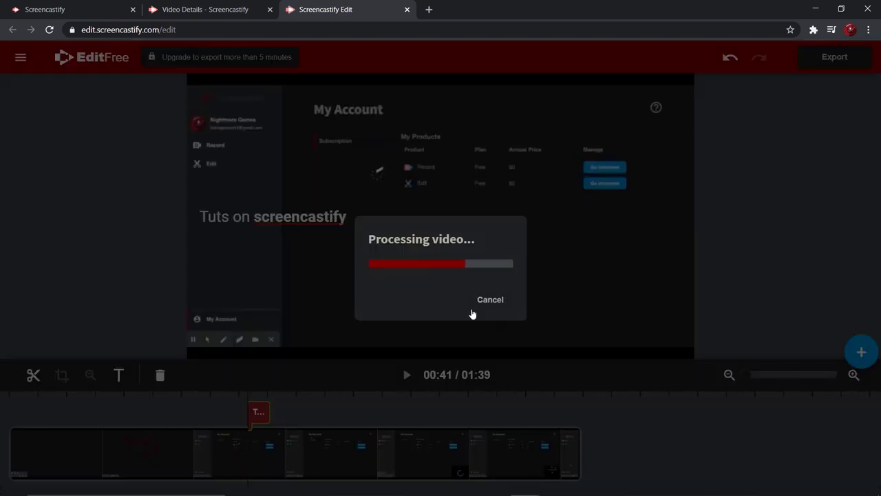
Step: Cancel the video processing in Screencastify Edit
left_click(491, 298)
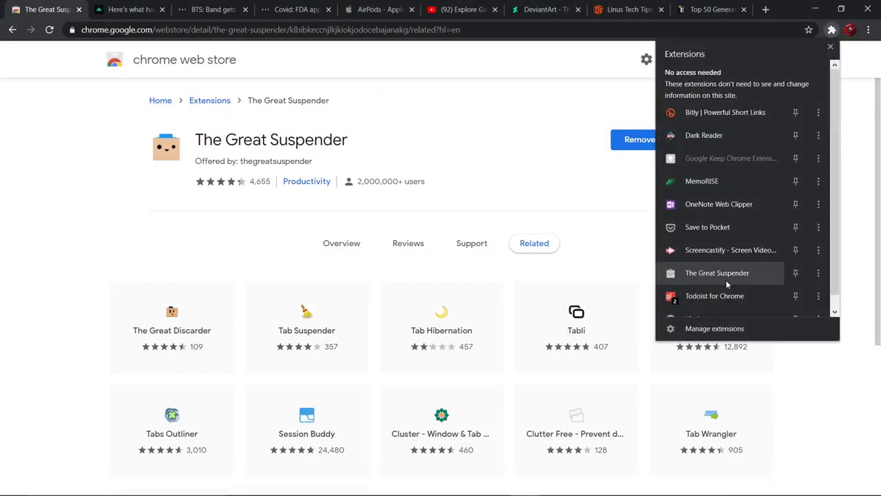
Step: Suspend all other tabs with The Great Suspender
left_click(725, 276)
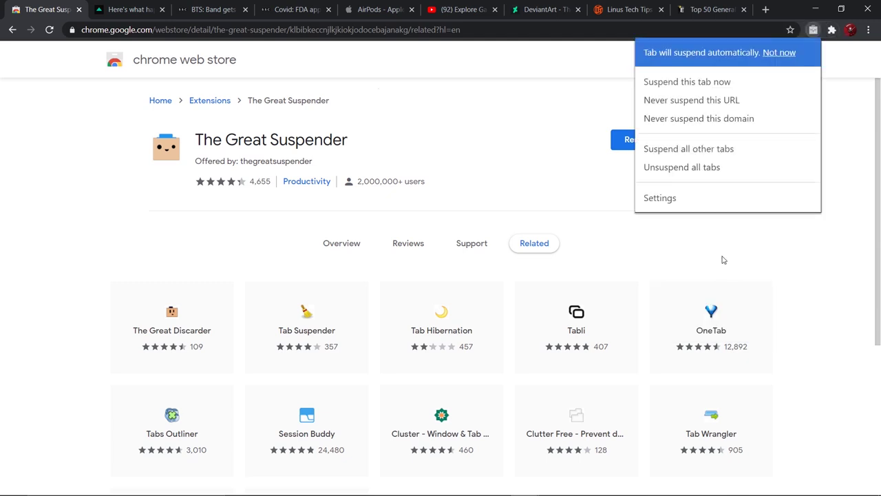
left_click(725, 153)
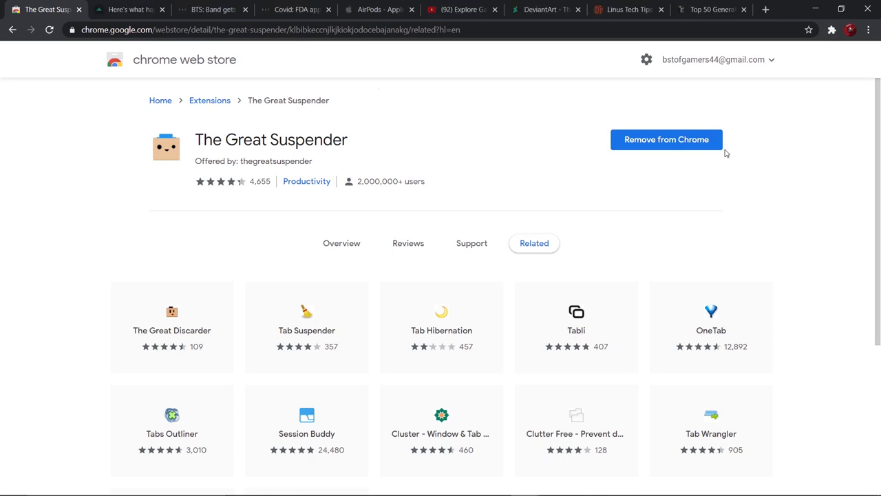
Step: Set The Great Suspender to never suspend the domain of the DeviantArt tab
left_click(559, 7)
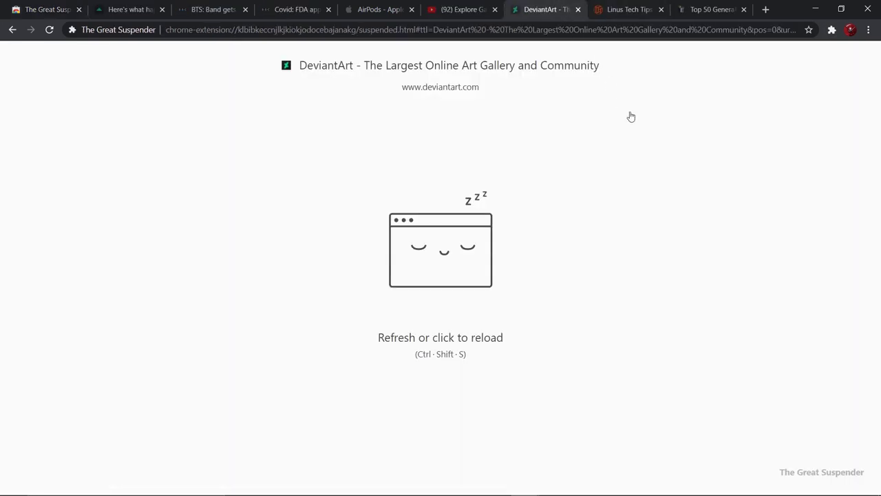
left_click(831, 30)
left_click(732, 273)
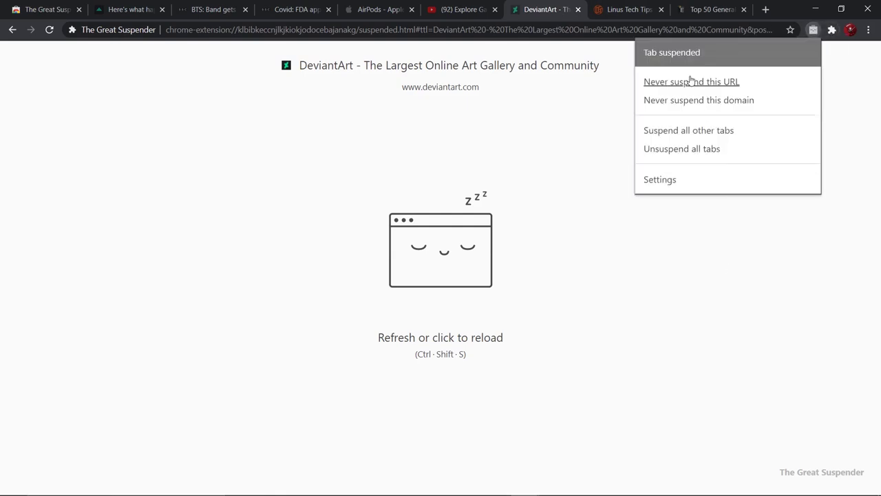
left_click(686, 103)
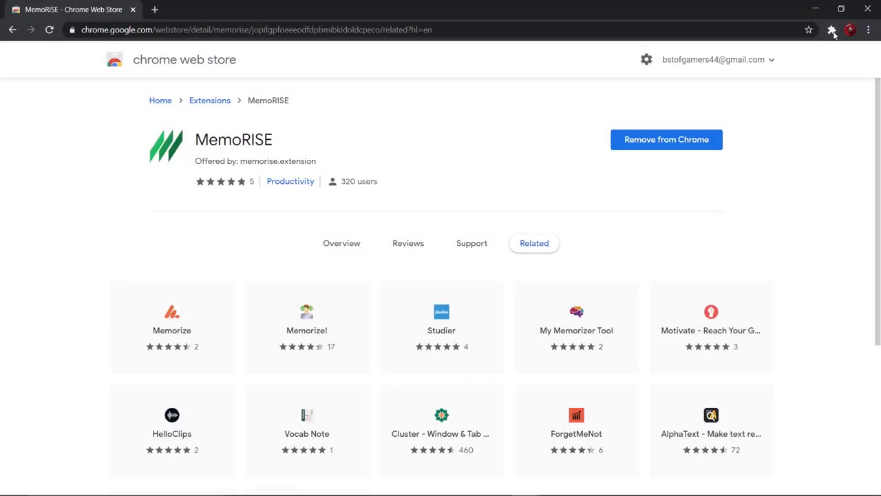
Step: Open the MemoRISE dashboard and set the memo display interval to 10 minutes
left_click(832, 31)
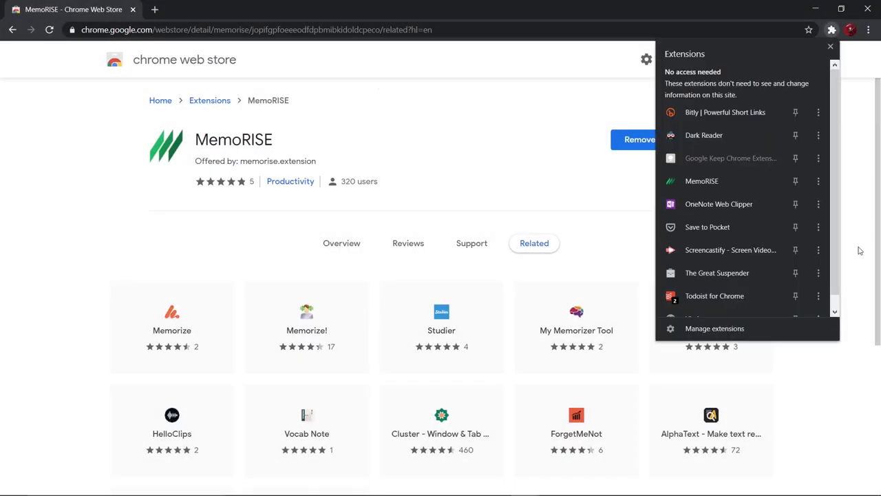
left_click(744, 179)
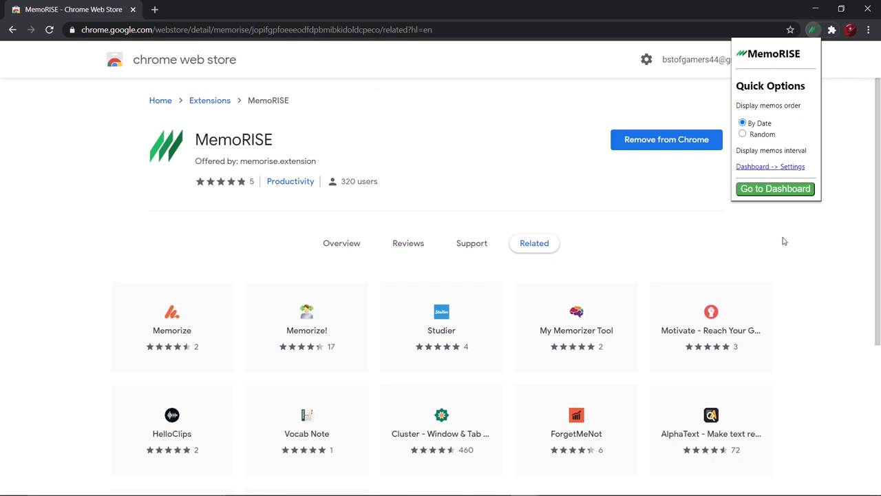
left_click(786, 190)
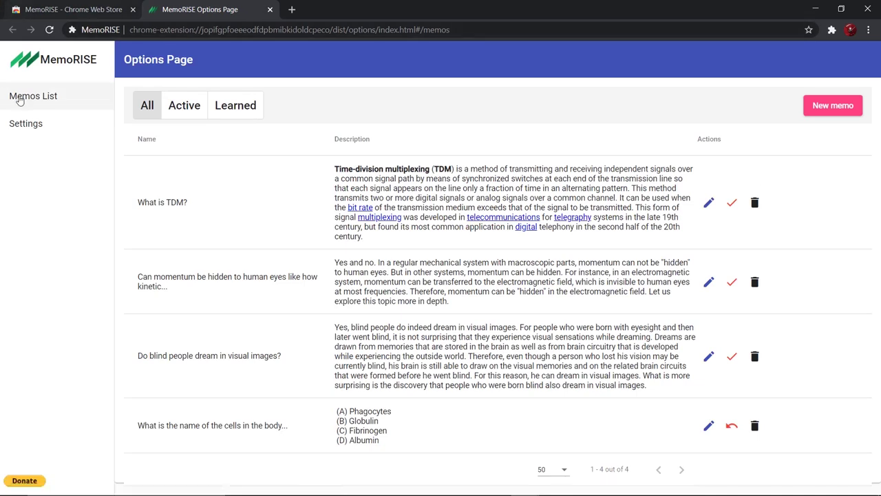
left_click(35, 125)
left_click_drag(138, 173, 198, 172)
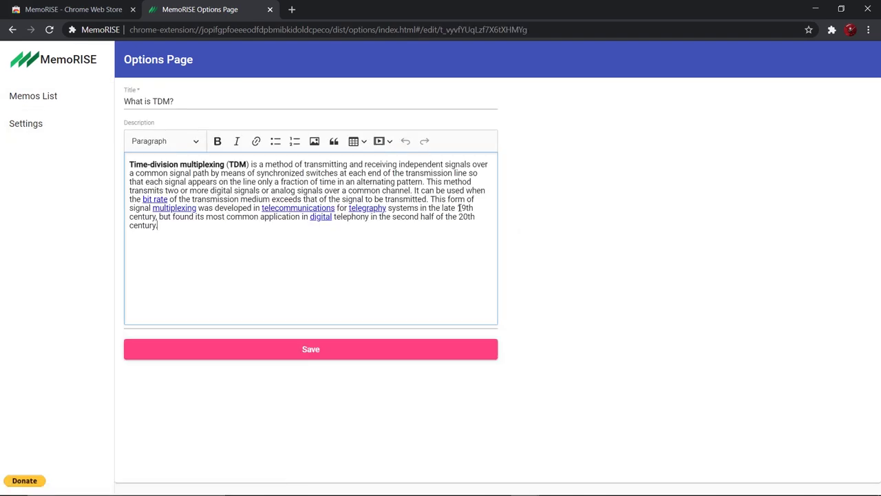
Step: Make "19th" and "20th" bold in the description of the "What is TDM?" memo and save it
left_click_drag(459, 207, 478, 205)
left_click(217, 141)
left_click(442, 241)
left_click_drag(459, 216, 477, 216)
left_click(217, 141)
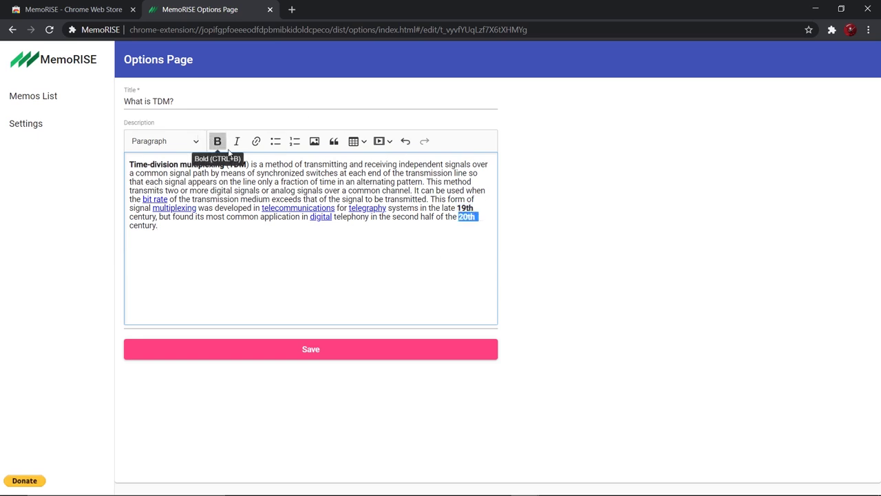
left_click(381, 269)
left_click(362, 350)
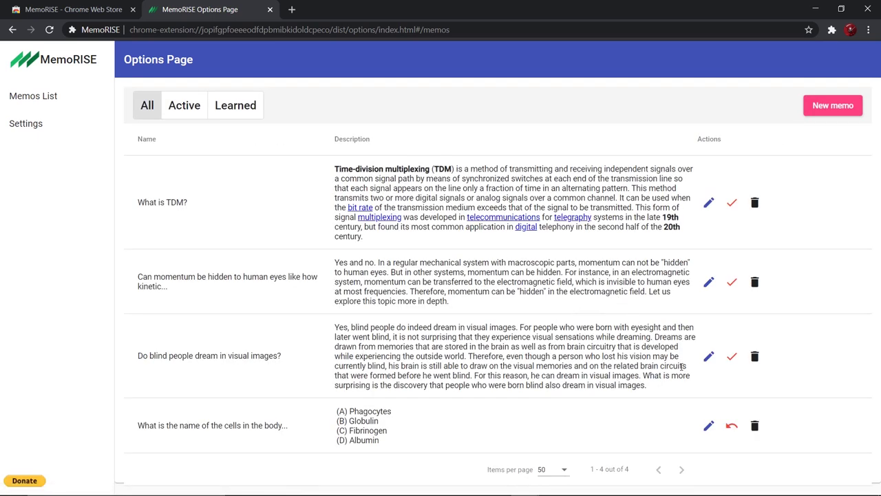
Step: Return the learned memo "Do blind people dream in visual images?" to the active memos and list all memos
left_click(187, 113)
left_click(239, 111)
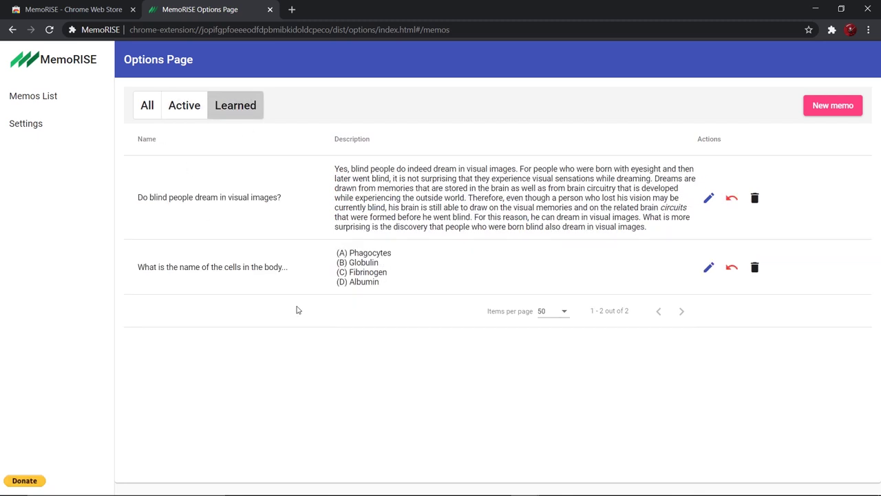
left_click(732, 199)
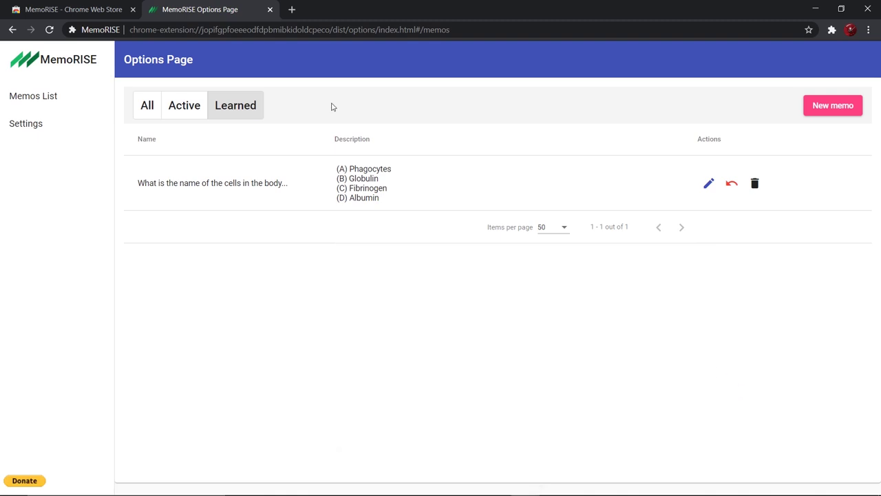
left_click(152, 105)
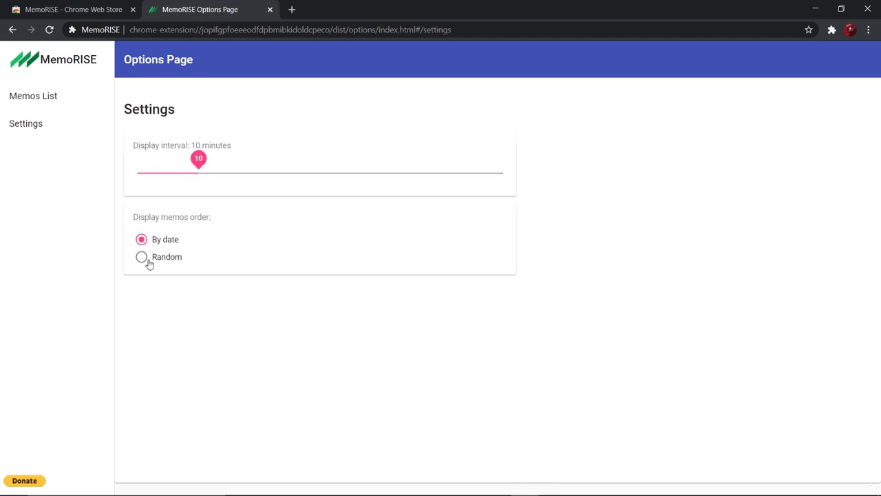
Step: Set the display order of the memos to Random in the MemoRISE settings
left_click(143, 257)
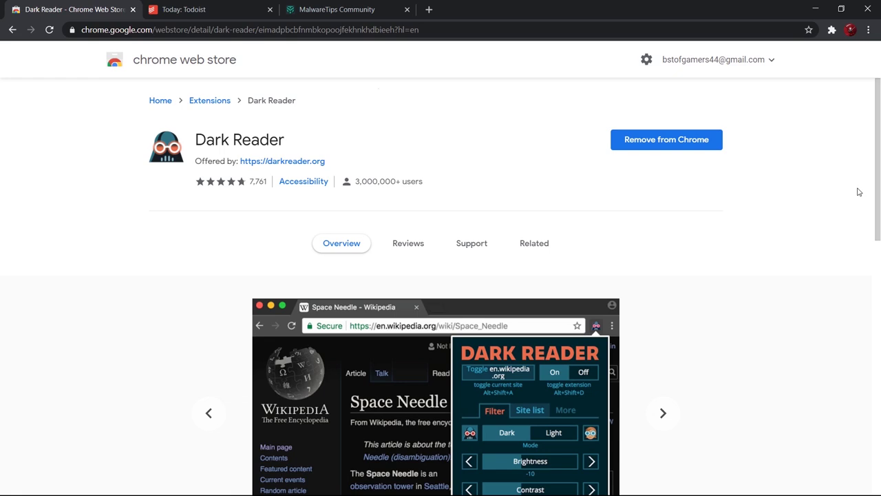
Step: Set Dark Reader to dark mode on the Todoist page with brightness -15, contrast -5, sepia +15 and grayscale +25
left_click(236, 8)
left_click(831, 30)
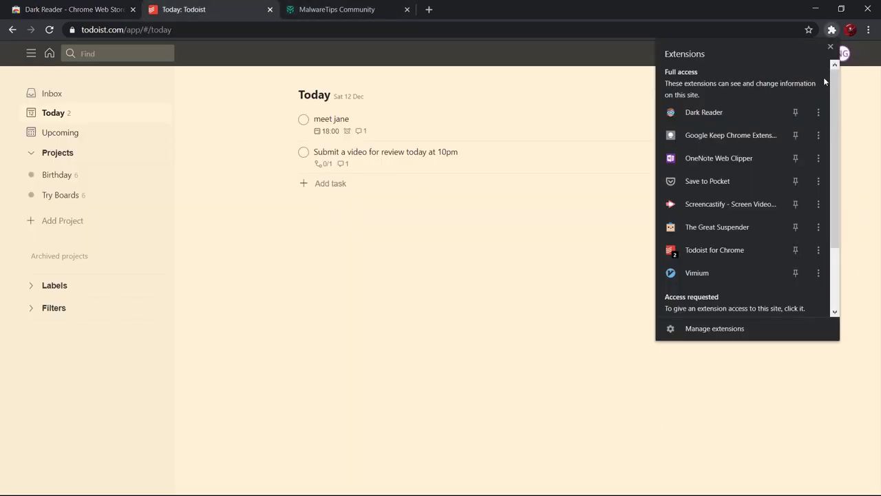
left_click(763, 109)
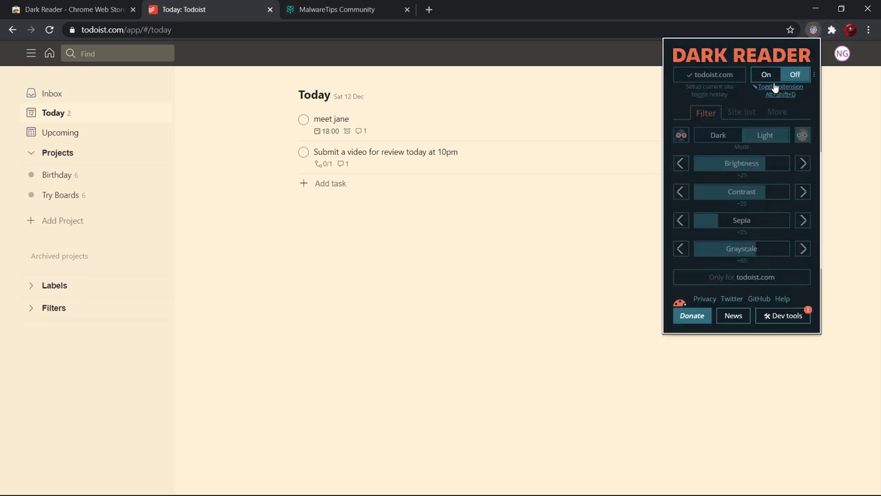
left_click_drag(758, 163, 727, 166)
left_click(734, 138)
scroll(749, 199, "down", 6)
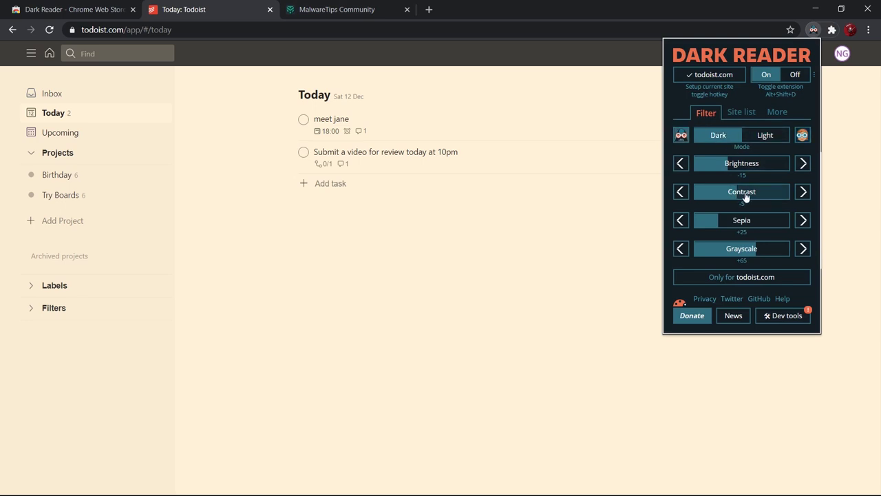
scroll(753, 252, "down", 4)
scroll(722, 227, "down", 2)
scroll(732, 252, "down", 4)
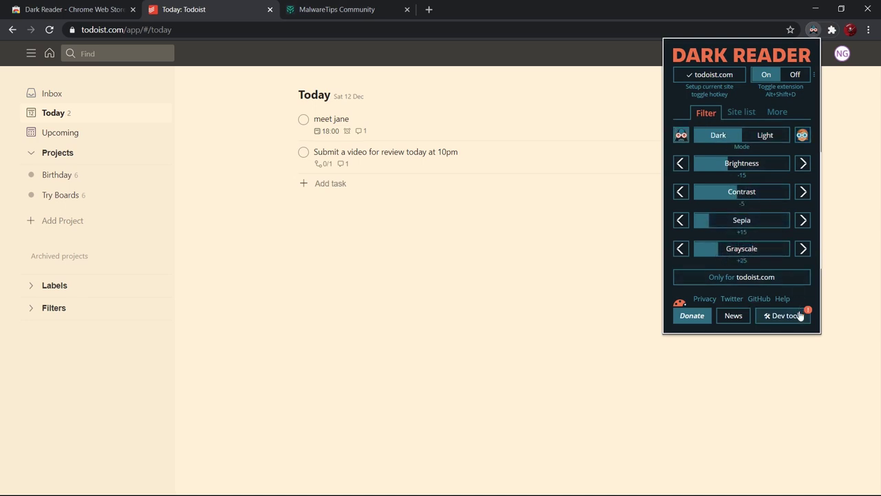
Step: Open Dark Reader's developer tools and check how the CNN article on the SpaceX Mars prototype looks with the filter
left_click(778, 316)
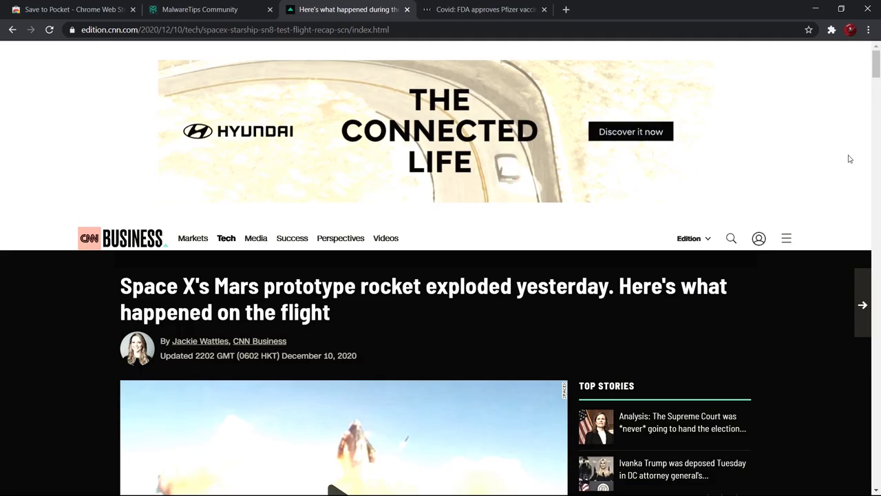
scroll(513, 188, "down", 6)
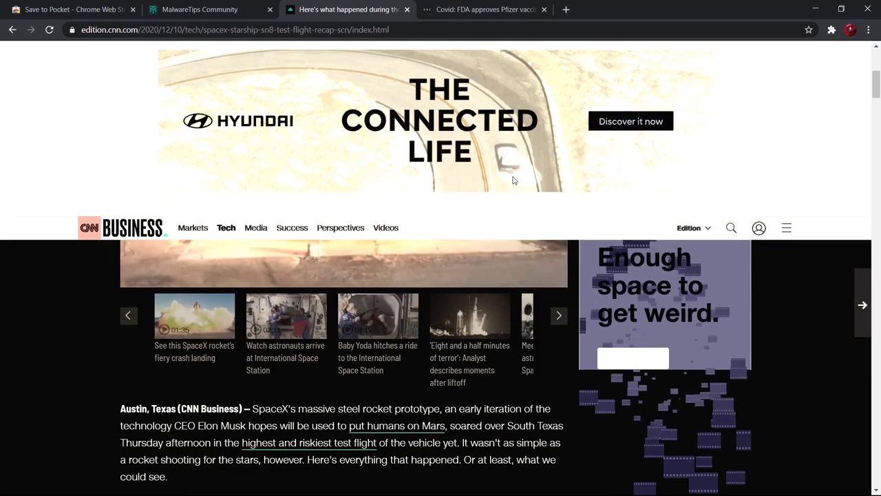
scroll(514, 188, "up", 5)
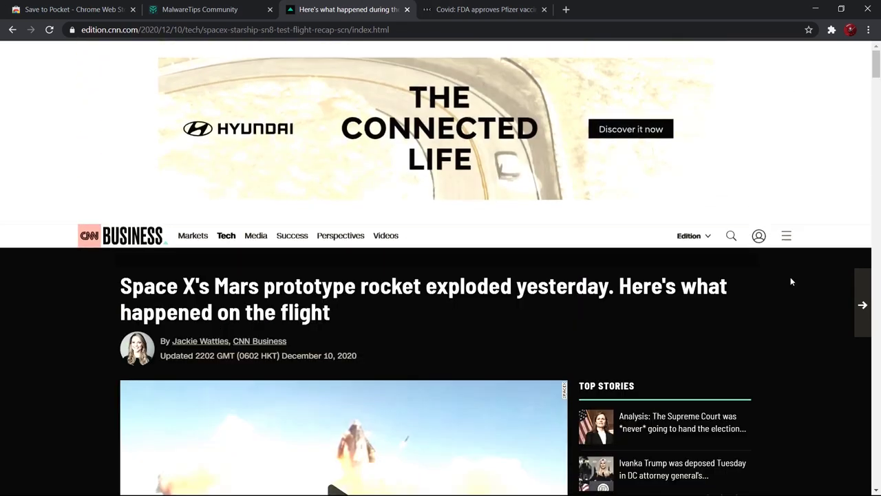
key("ctrl+Tab")
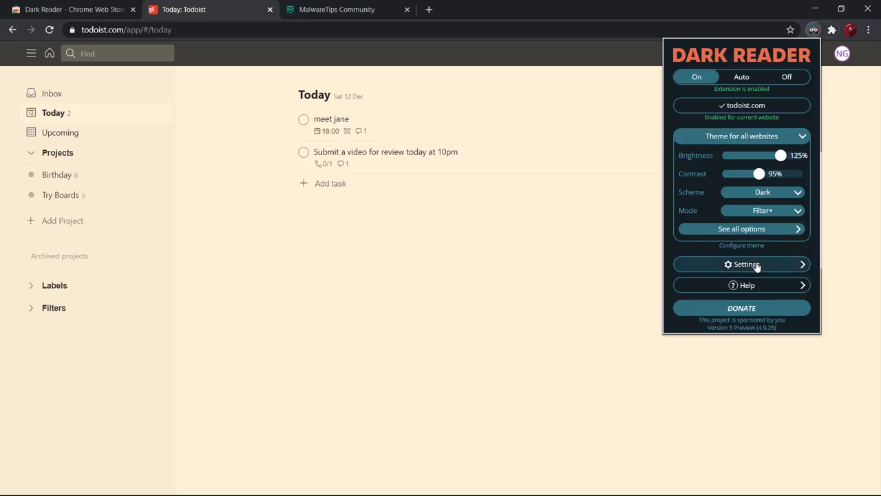
Step: Show all of Dark Reader's theme options for all websites and adjust the sepia level
left_click(730, 234)
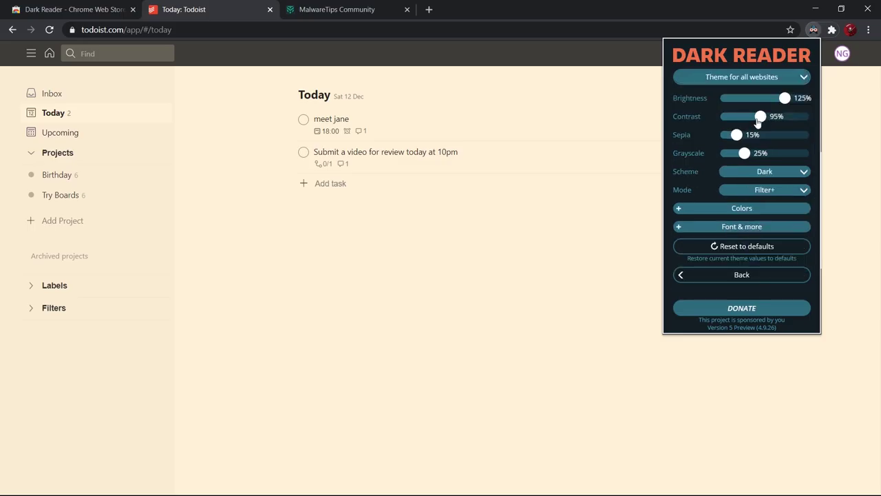
left_click(749, 138)
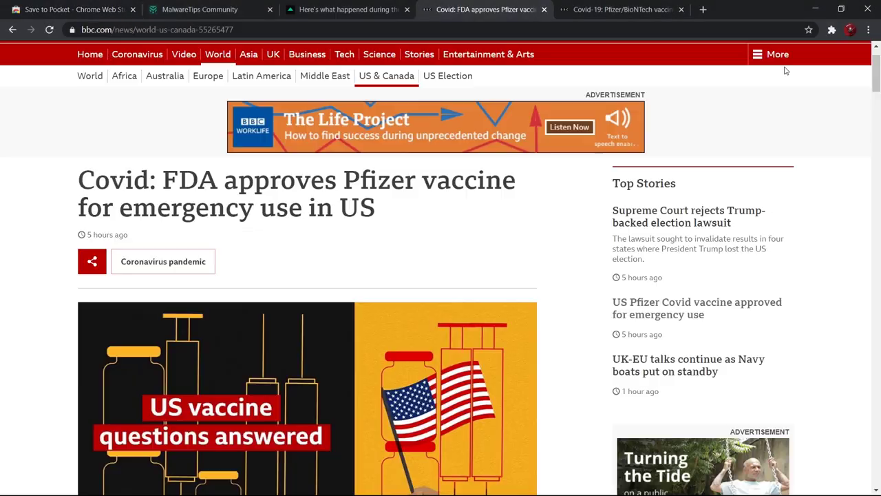
Step: Save the BBC article on the Pfizer vaccine approval and the CNN article on the SpaceX rocket to Pocket
left_click(831, 30)
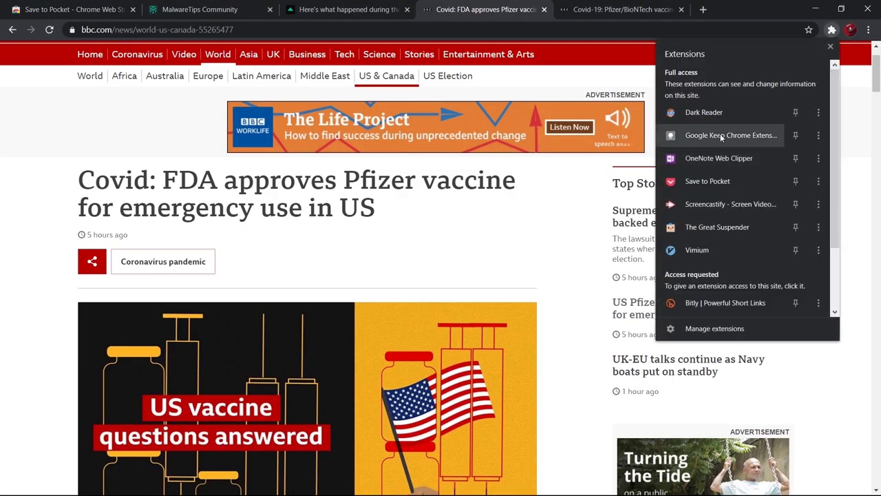
left_click(722, 181)
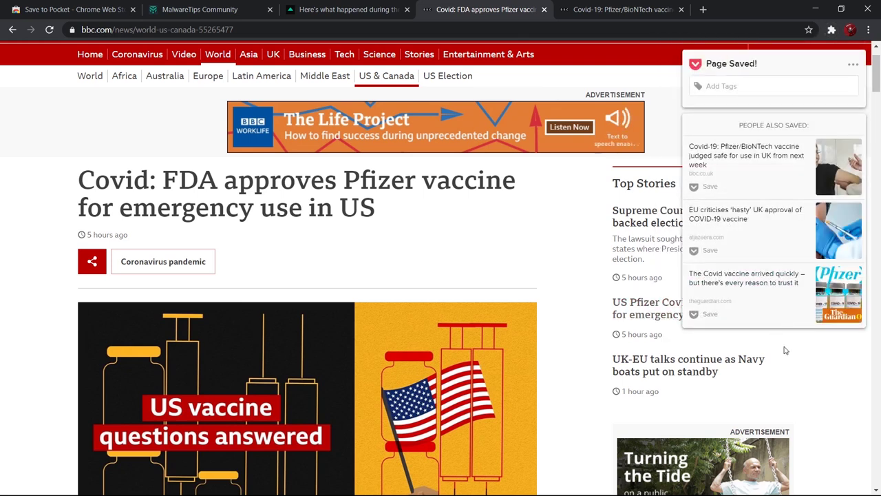
left_click(851, 65)
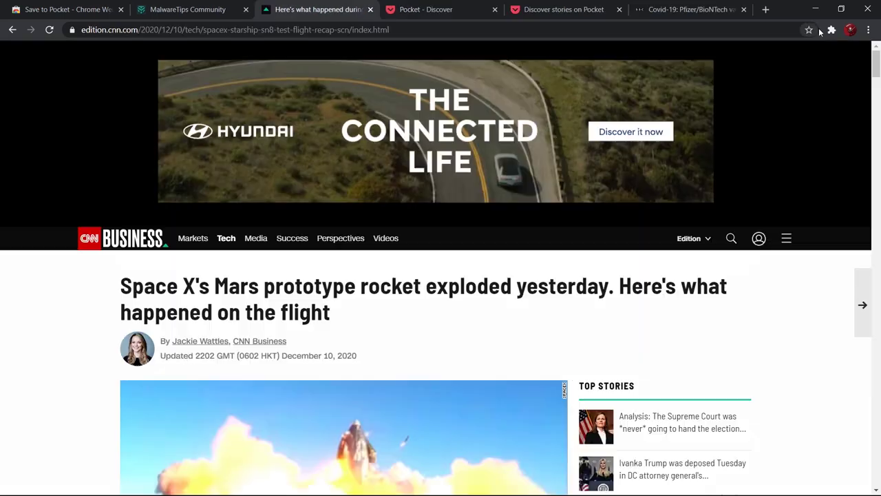
left_click(832, 30)
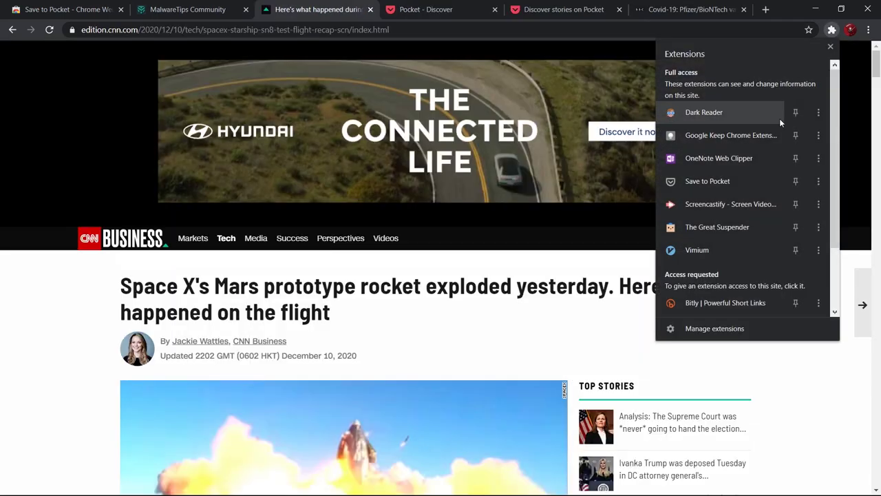
left_click(748, 179)
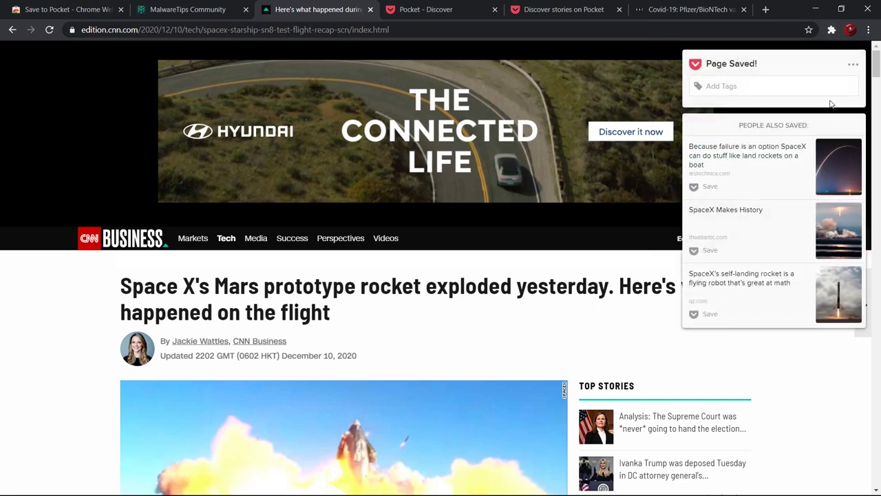
Step: Open My List in Pocket and change the site's theme to black
left_click(572, 10)
left_click(482, 10)
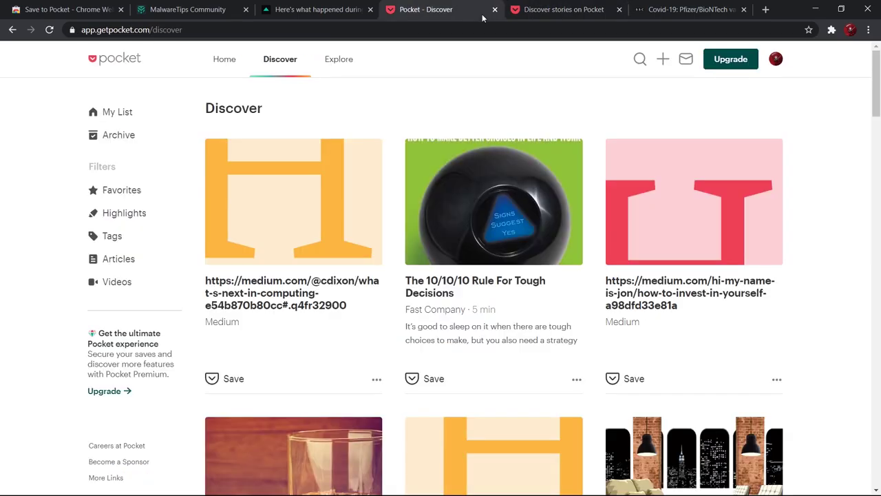
left_click(227, 60)
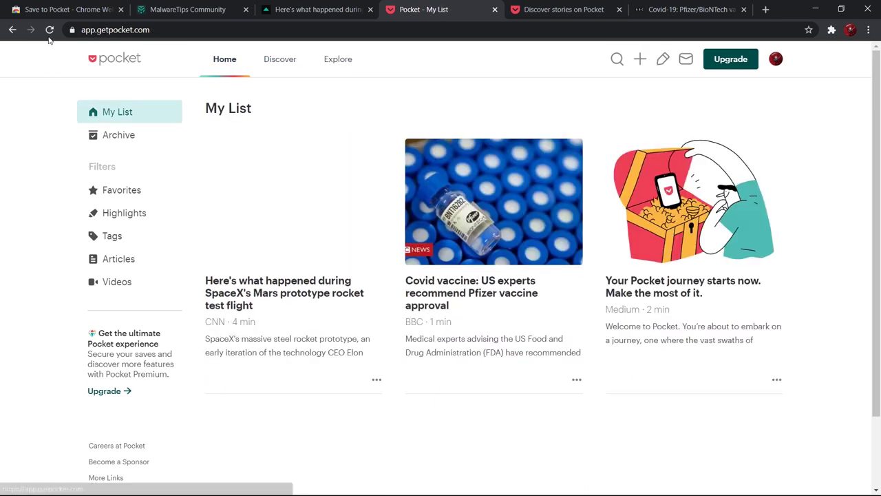
left_click(777, 58)
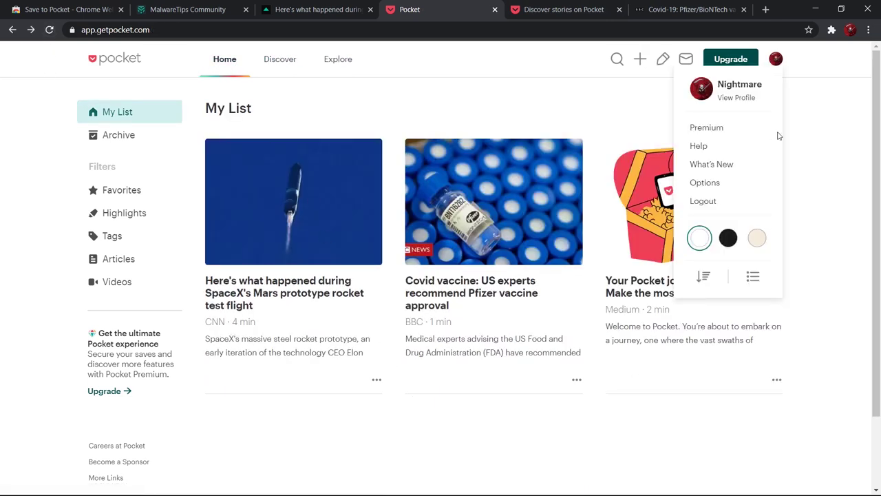
left_click(726, 237)
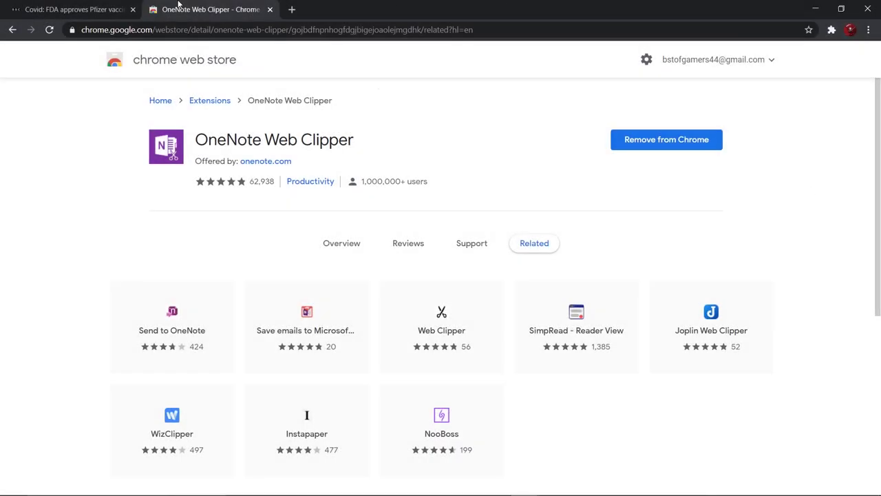
Step: Start the OneNote Web Clipper on the BBC vaccine article and look through the Article clip preview
left_click(75, 10)
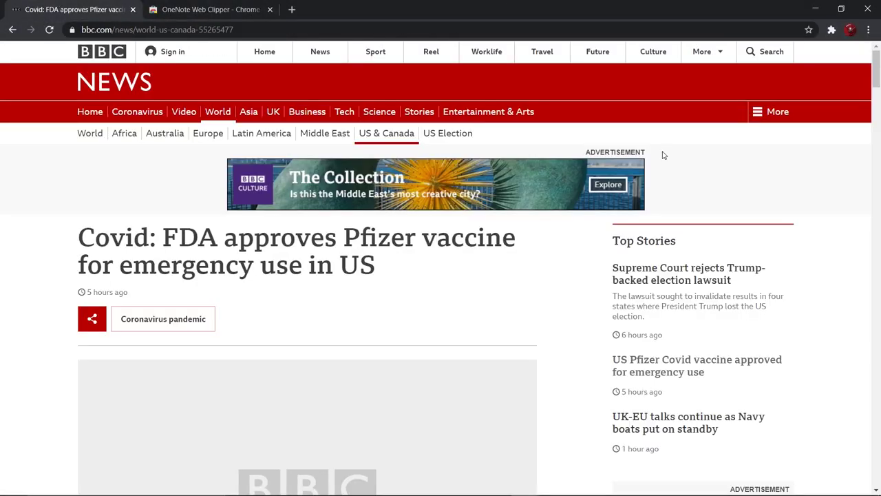
scroll(767, 169, "down", 4)
scroll(815, 169, "down", 12)
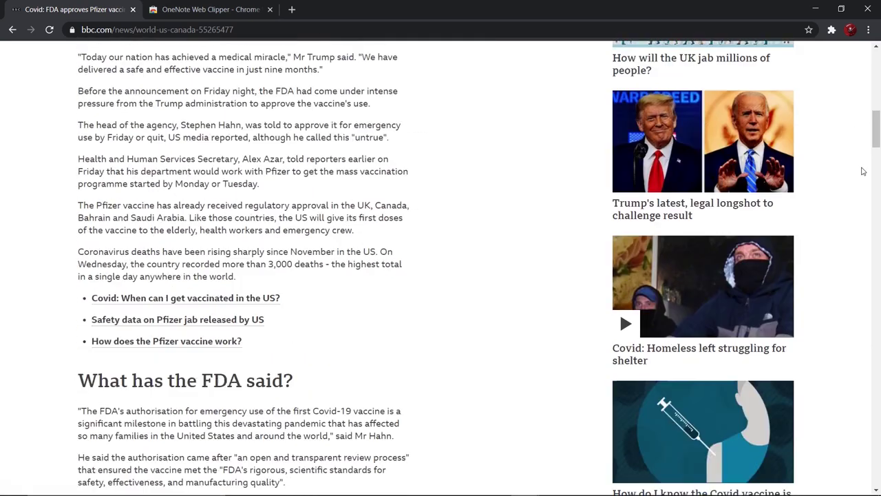
scroll(858, 168, "down", 1)
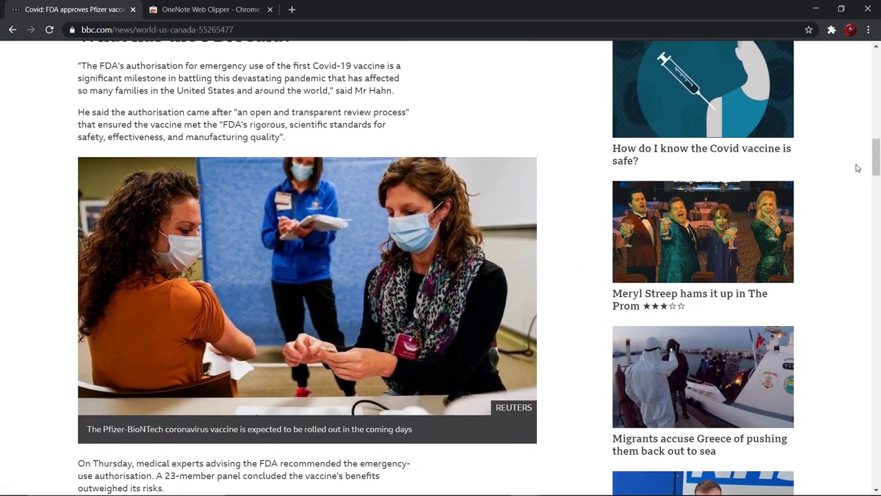
left_click(832, 30)
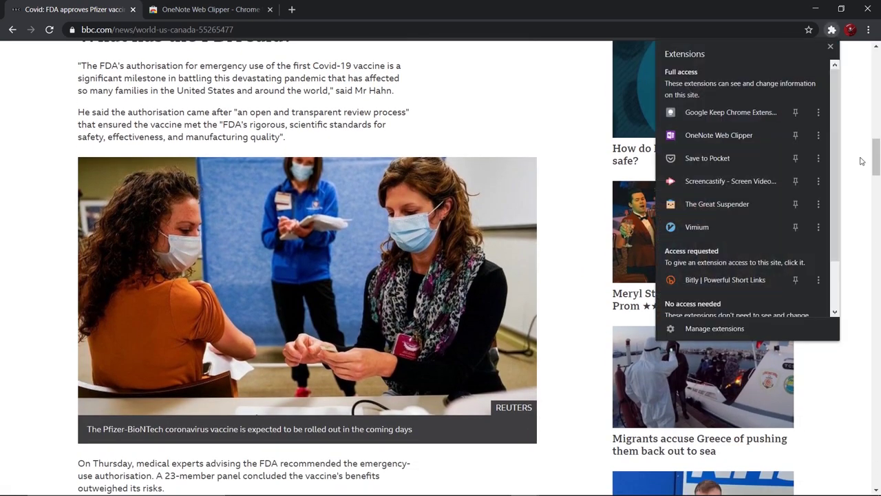
left_click(729, 129)
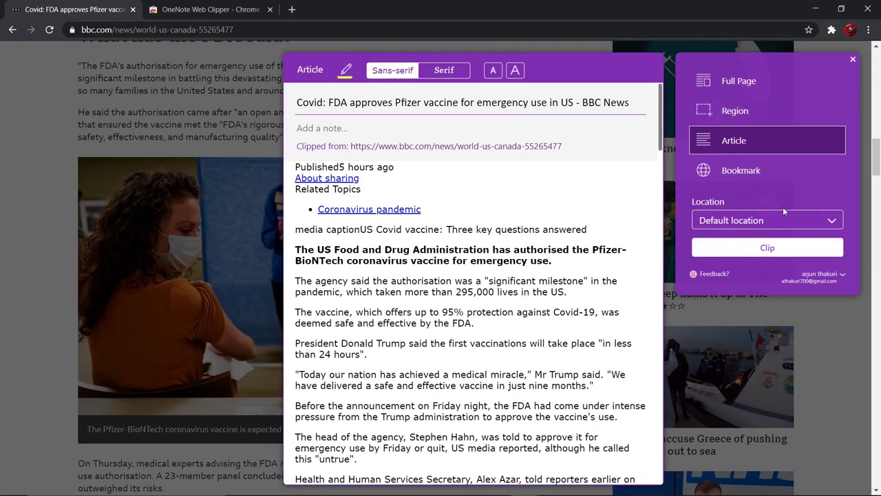
scroll(509, 225, "down", 10)
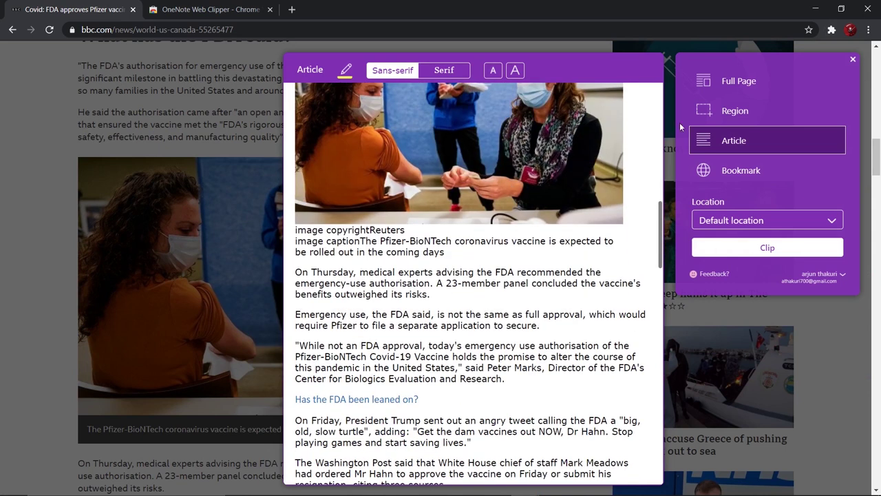
Step: Capture a region covering the FDA paragraphs and vaccination photo, and add the note "Helpful for assignments."
left_click(748, 111)
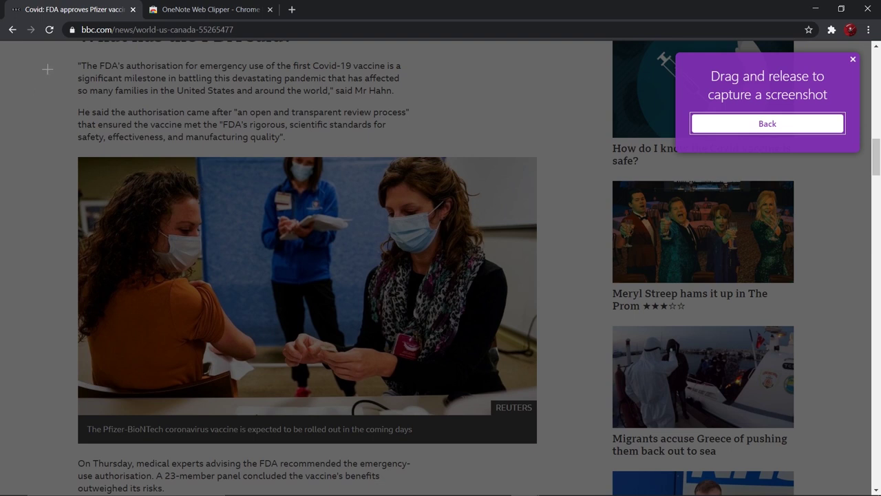
left_click_drag(2, 50, 591, 449)
left_click(330, 128)
type("Helpful for a")
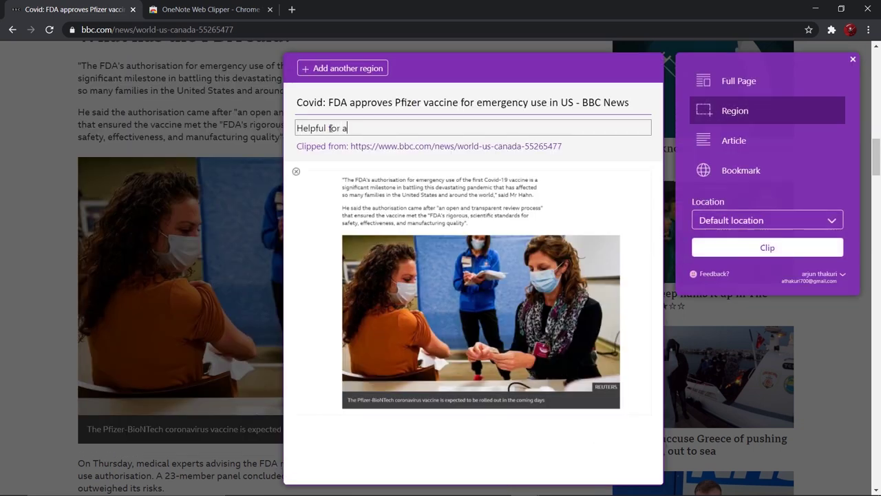
type("ssignments.")
Step: Clip the captured region to the "situations" section of the OneNote notebook
left_click(743, 220)
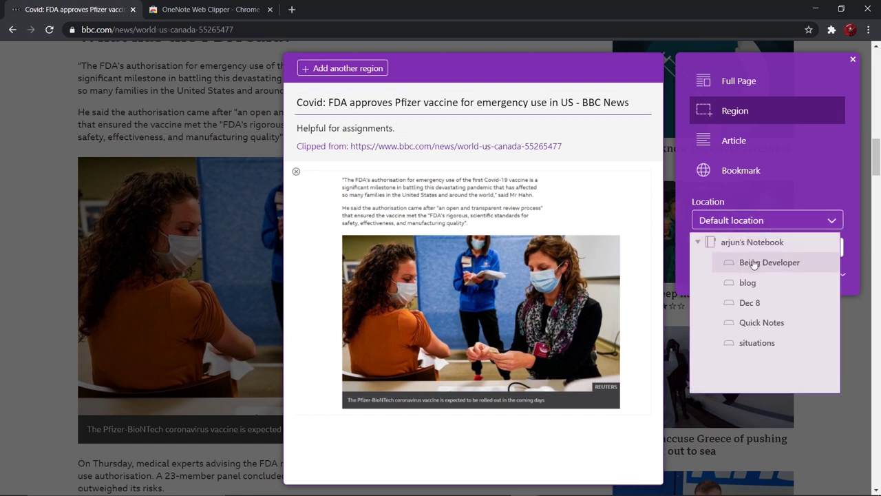
left_click(734, 342)
left_click(776, 255)
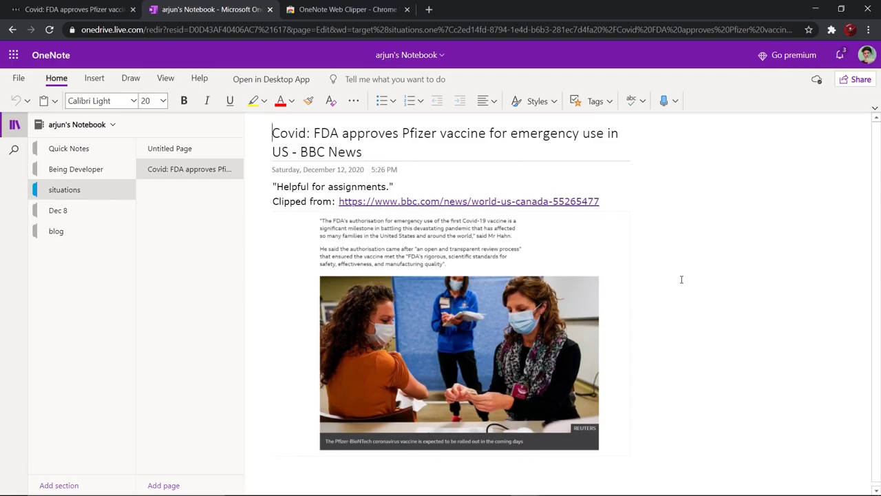
Step: Make "Helpful for assignments" bold and larger on the clipped page, and add a side note about sharing it with a contact
left_click_drag(388, 186, 272, 186)
left_click(183, 100)
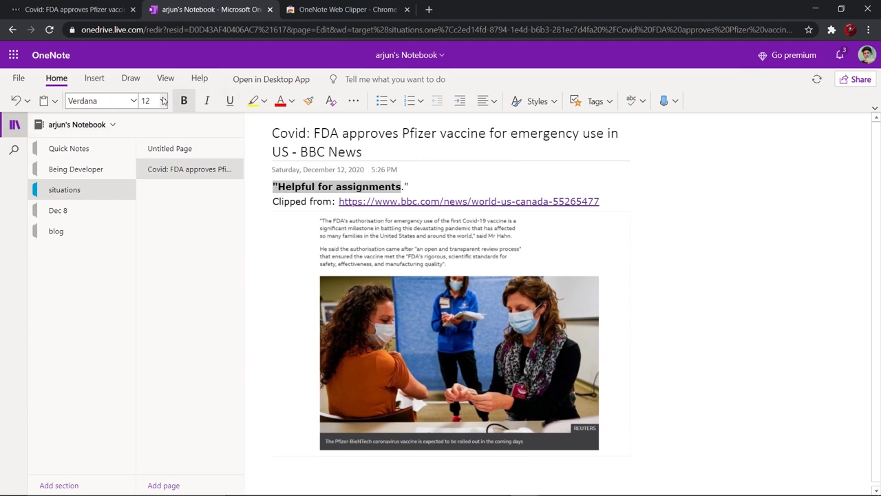
left_click(164, 101)
left_click(153, 262)
left_click(758, 194)
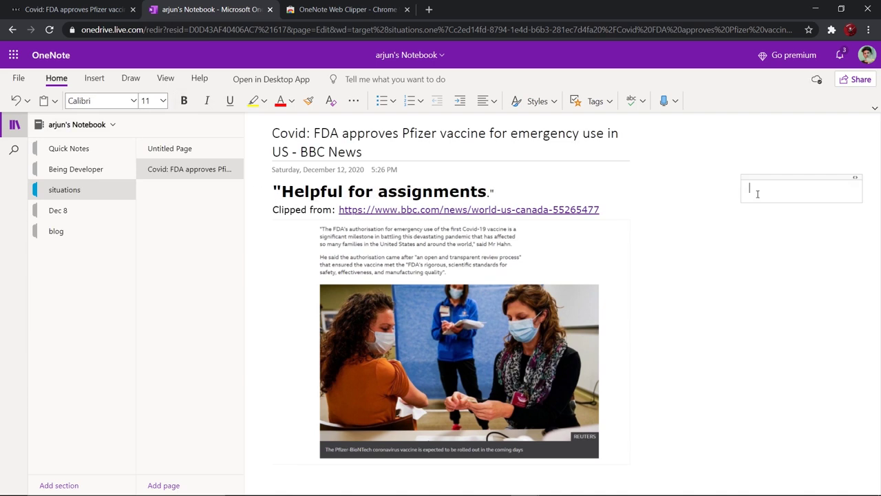
type("Share this to jane")
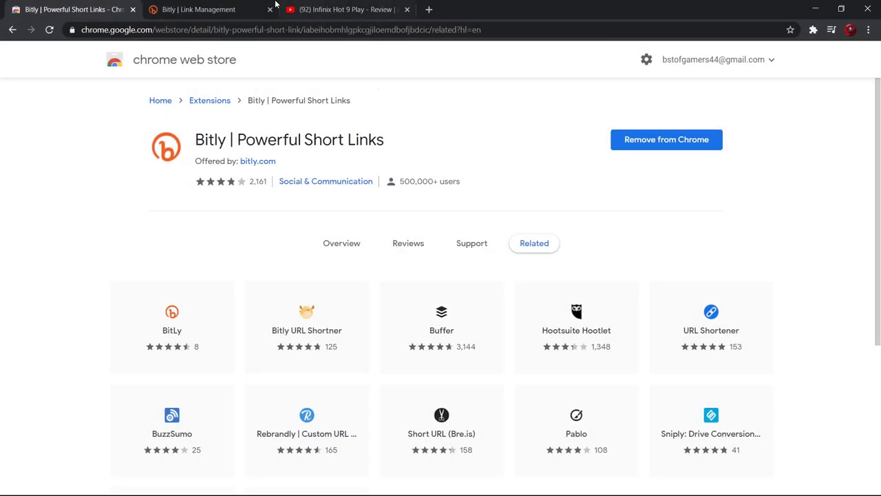
Step: Create a Bitly short link for the Infinix Hot 9 Play review video on YouTube
left_click(333, 9)
key("k")
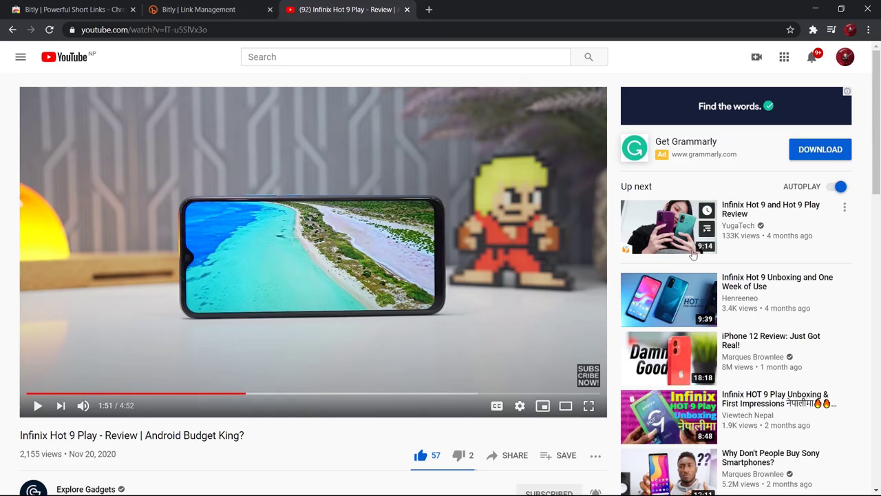
left_click(814, 29)
left_click(729, 112)
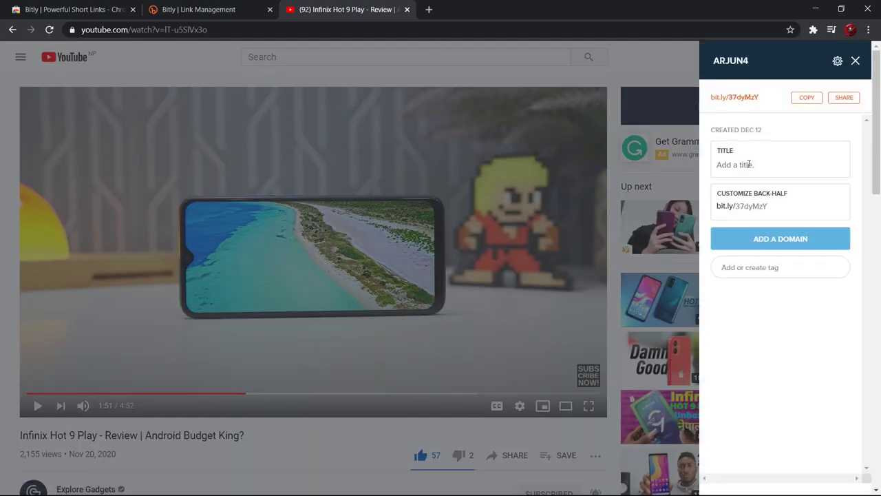
Step: Title the short link "Infinix hot 9 play" and enter "smartphone" as its tag
left_click(750, 164)
type("(")
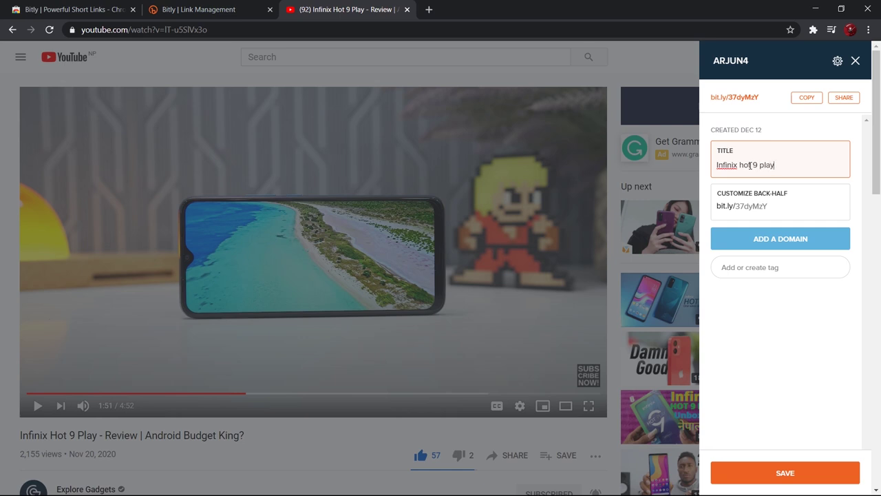
left_click(807, 268)
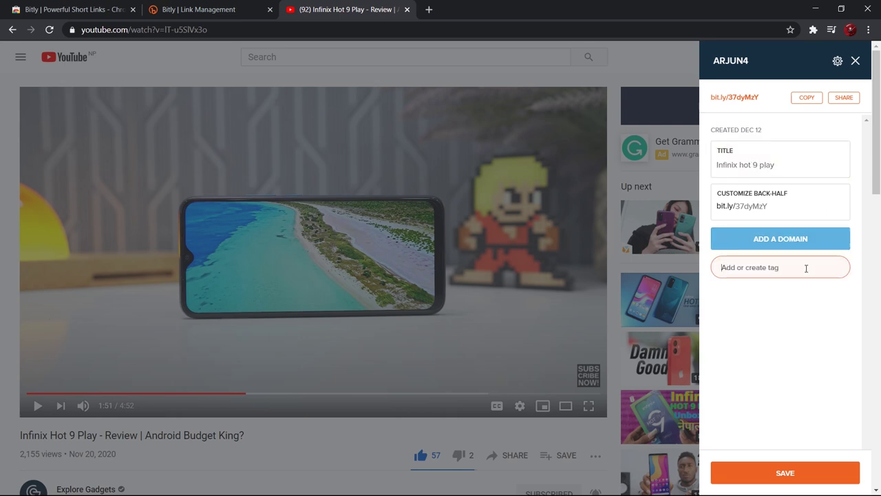
type("smartphone")
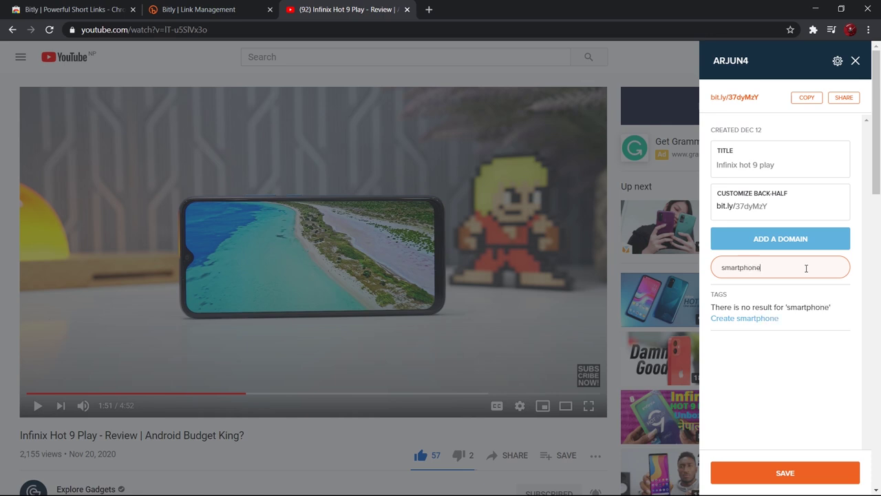
Step: Examine the click statistics of several older short links in Bitly's link management page
key("ctrl+shift+Tab")
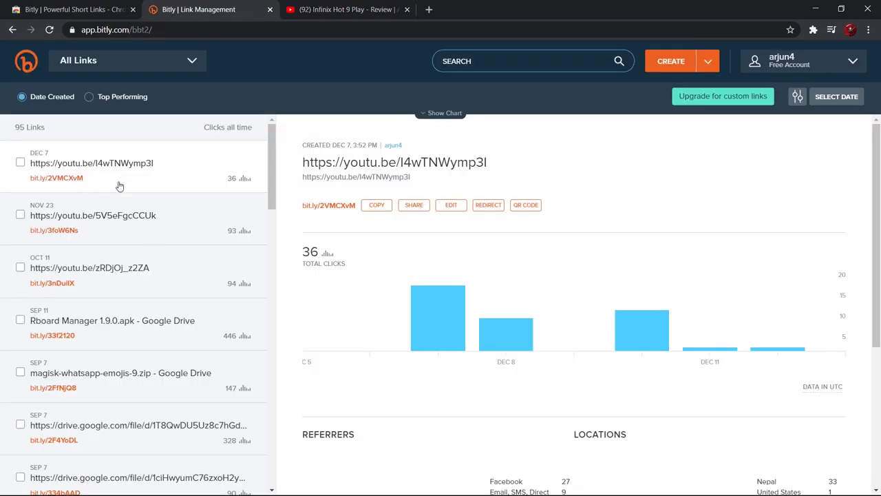
left_click(147, 271)
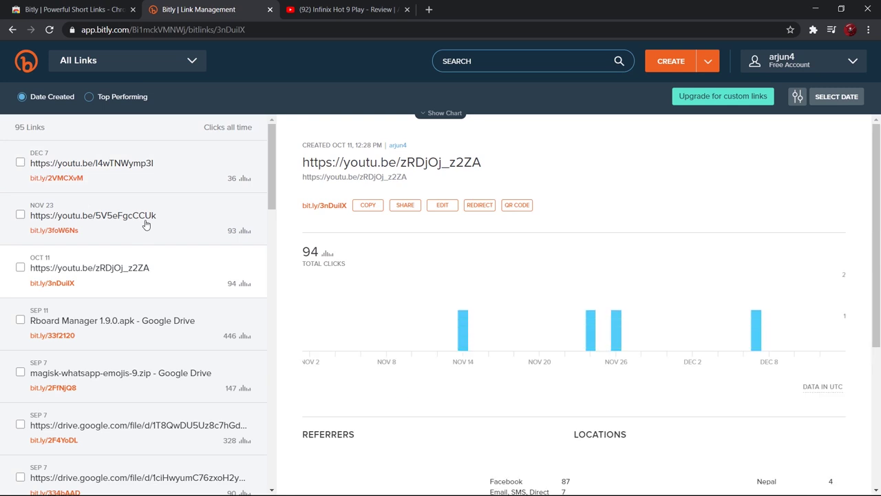
scroll(143, 248, "down", 3)
left_click(144, 264)
scroll(144, 264, "down", 3)
left_click(144, 264)
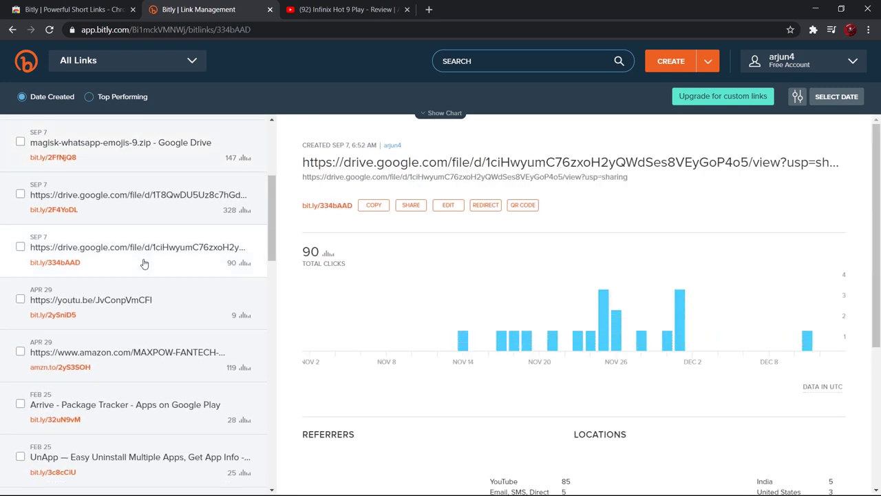
scroll(142, 264, "down", 1)
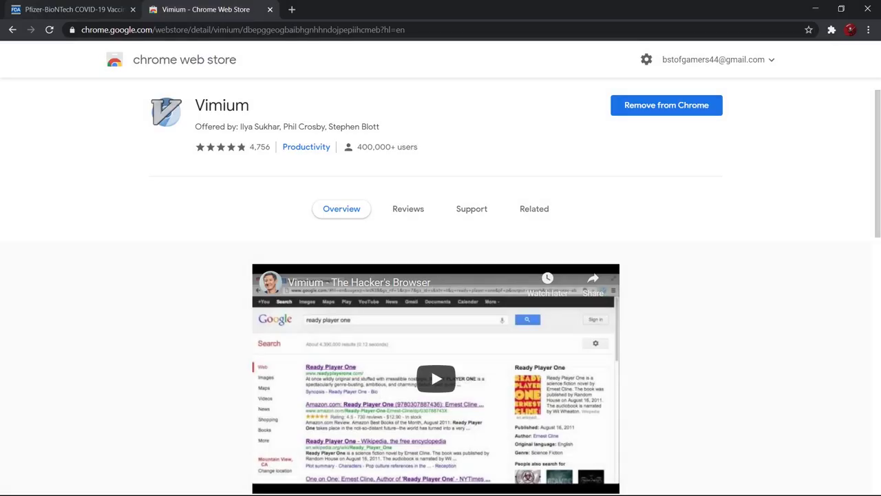
Step: Open the Vimium options from the FDA vaccine page to view its excluded URLs and key mappings
key("ctrl+shift+Tab")
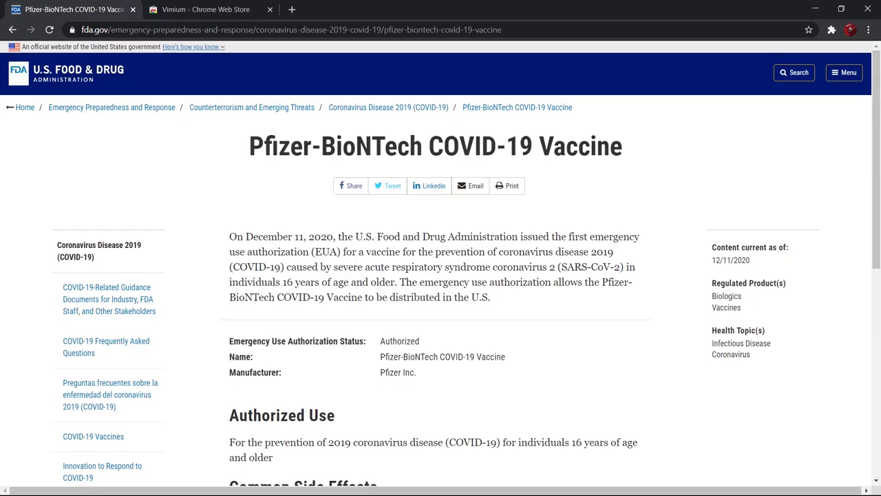
left_click(832, 30)
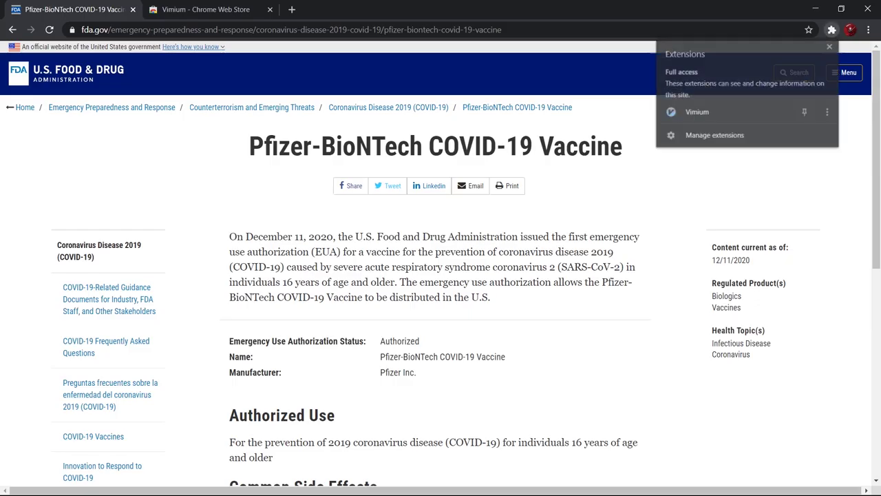
left_click(832, 30)
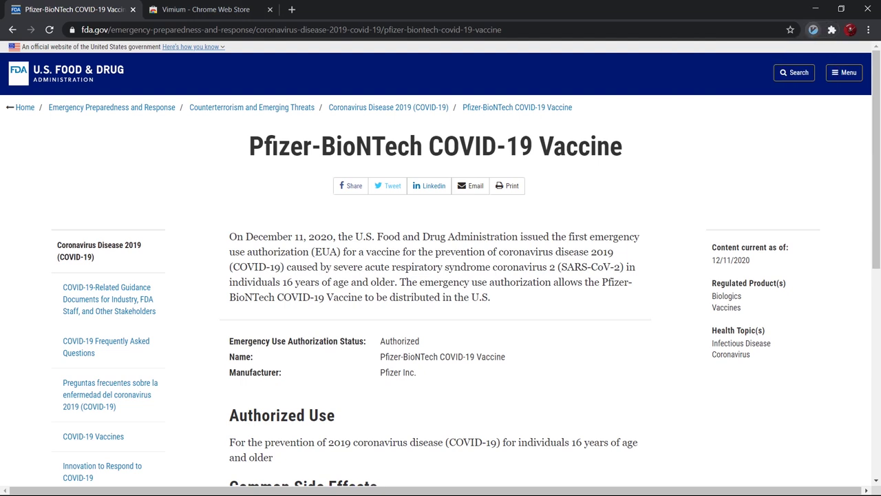
left_click(571, 135)
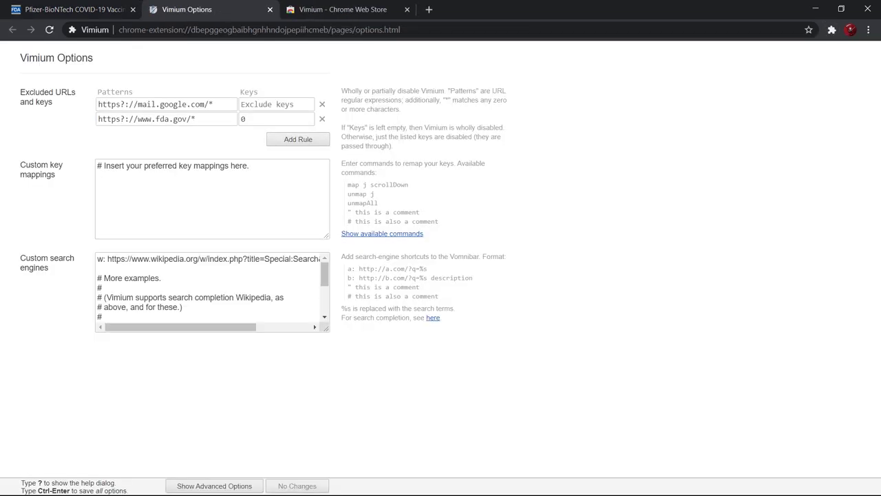
Step: Show Vimium's link hints for opening links in a new tab on the FDA page, look them over, and dismiss them
key("ctrl+shift+Tab")
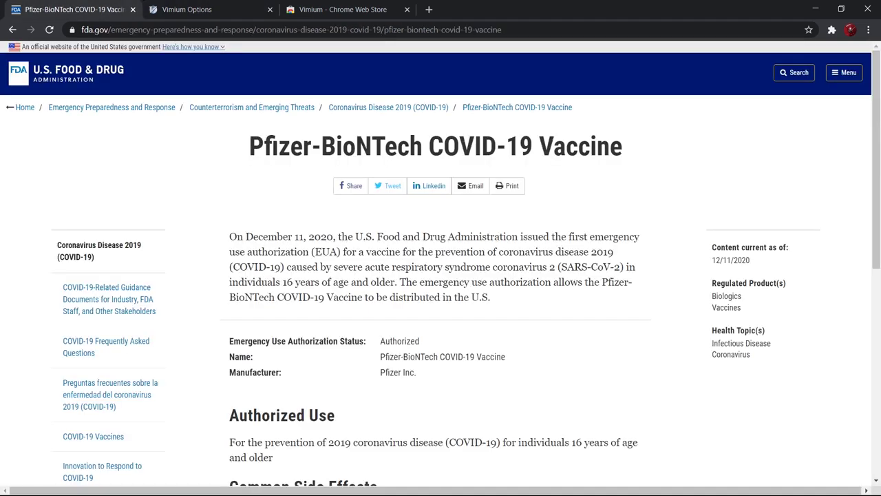
key("shift+f")
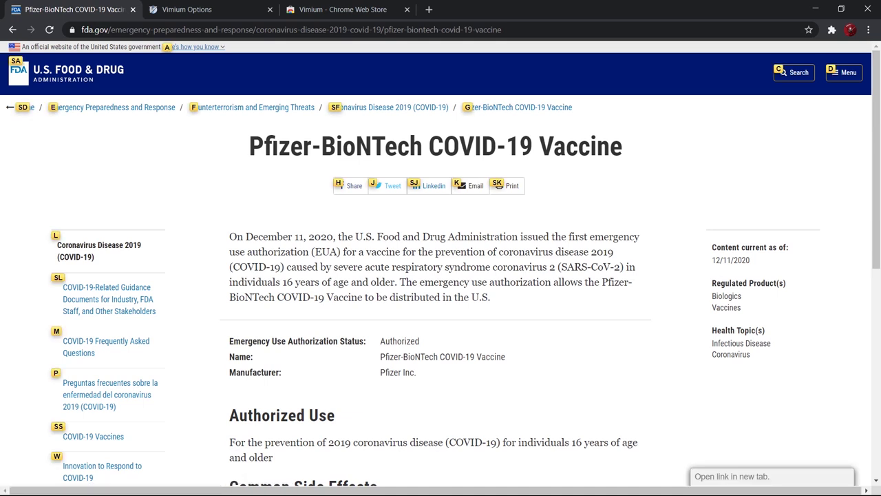
scroll(441, 262, "down", 6)
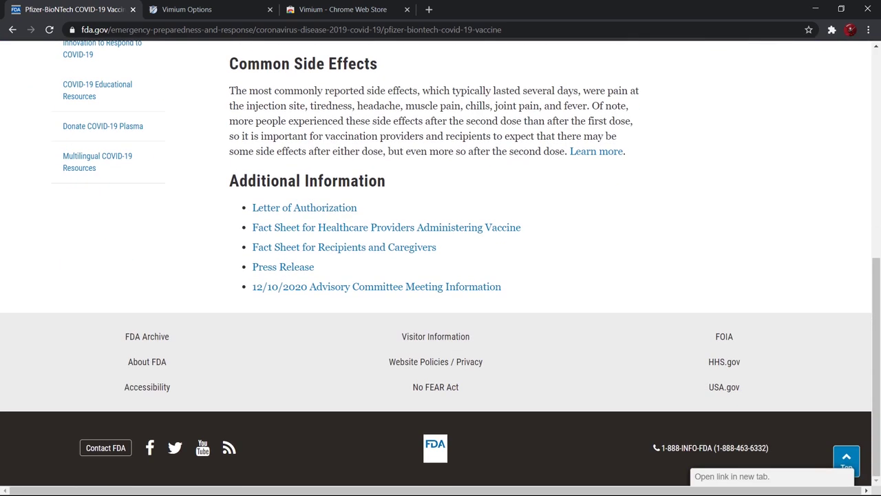
scroll(441, 261, "up", 6)
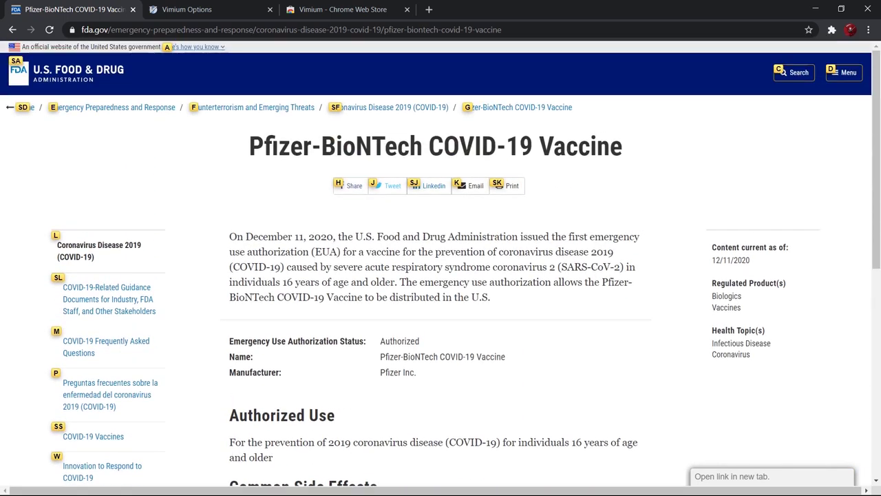
key("Escape")
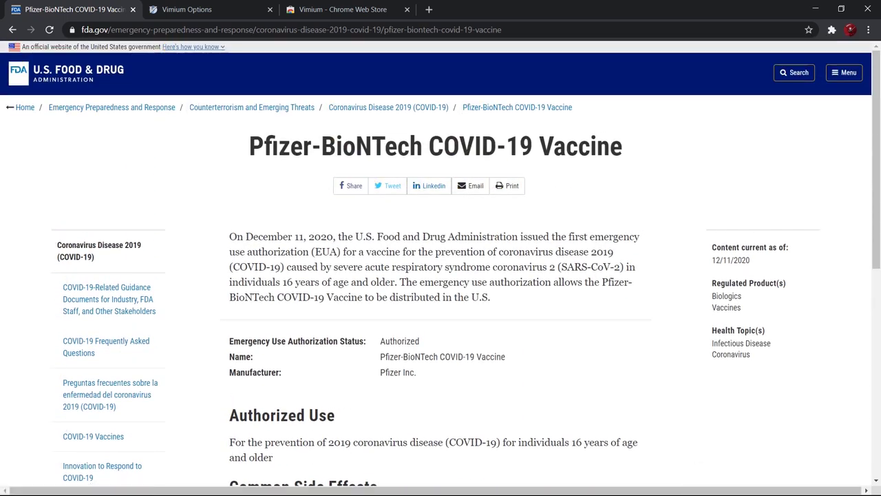
Step: Search for "2020" in Vimium's search bar on the FDA page, then clear and close the bar
type("o")
type("2")
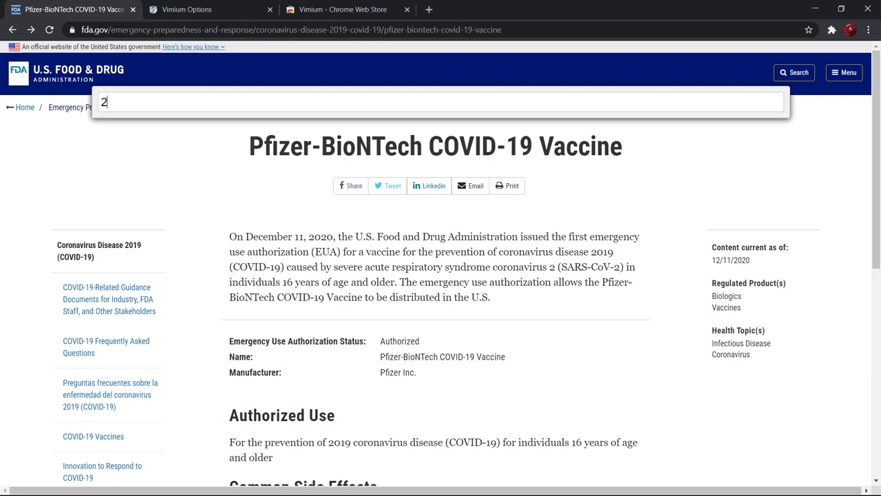
type("020")
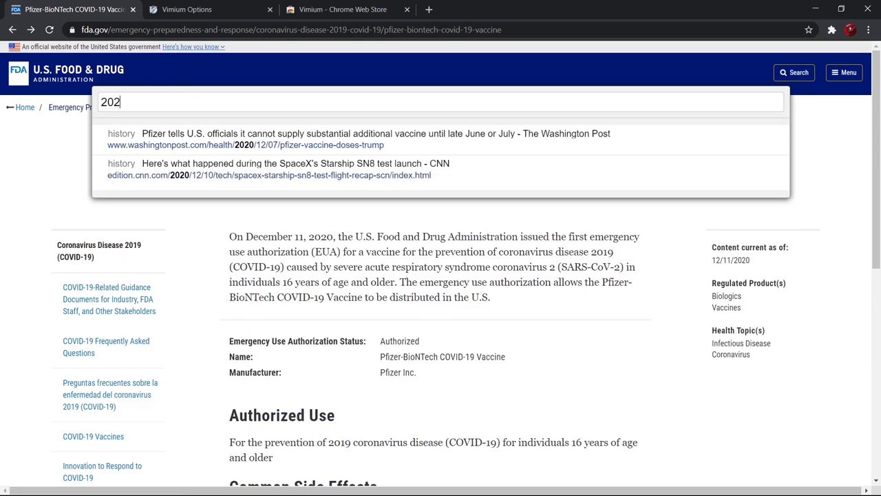
key("BackSpace")
key("BackSpace")
key("BackSpace")
key("Escape")
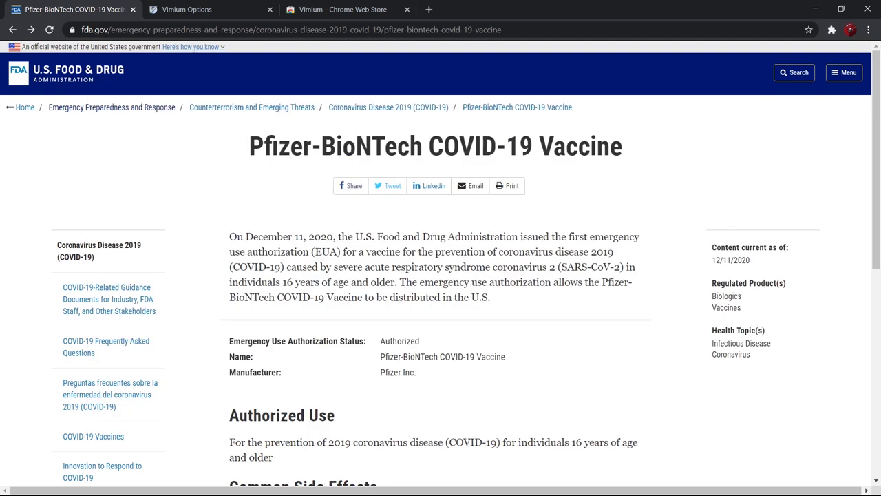
Step: Save the "Attitude is a choice" quote from Goodreads as a Google Keep note titled "Life lesson Quote"
key("ctrl+Tab")
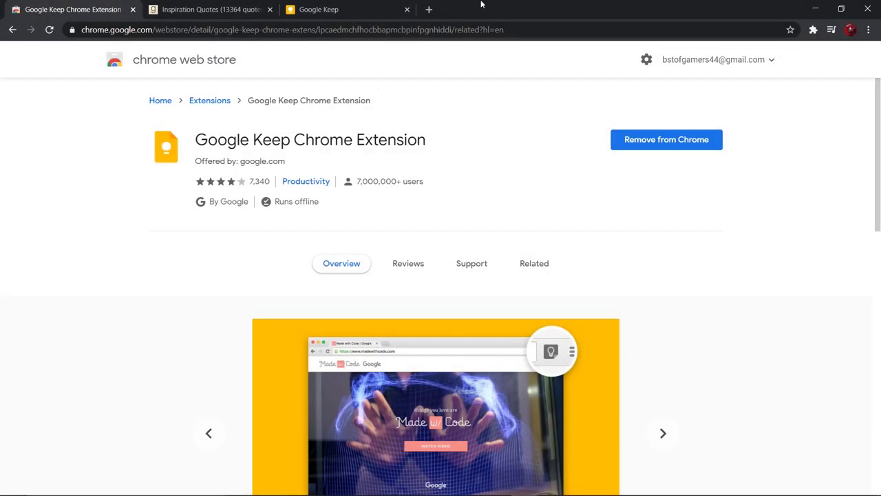
key("ctrl+Tab")
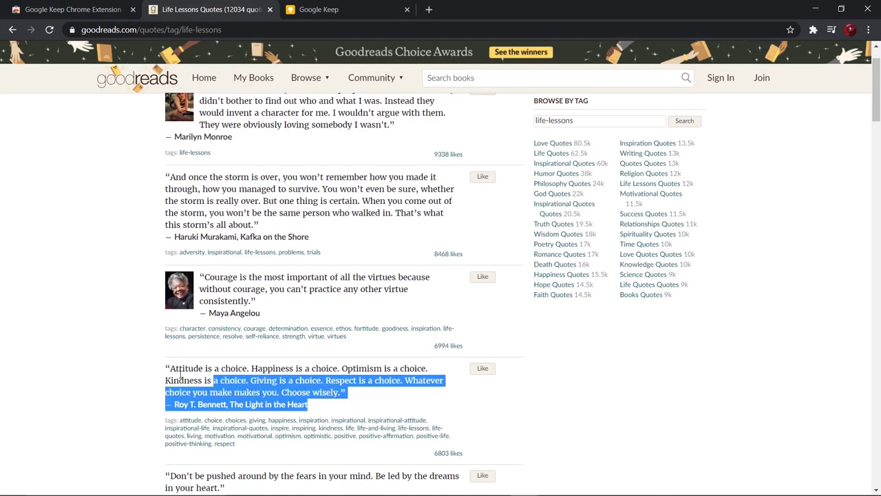
left_click_drag(207, 380, 164, 370)
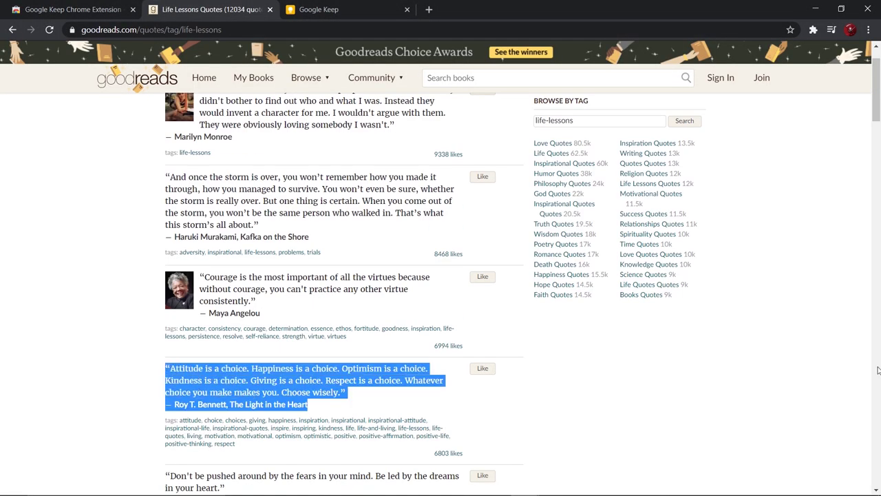
left_click(813, 29)
left_click(692, 108)
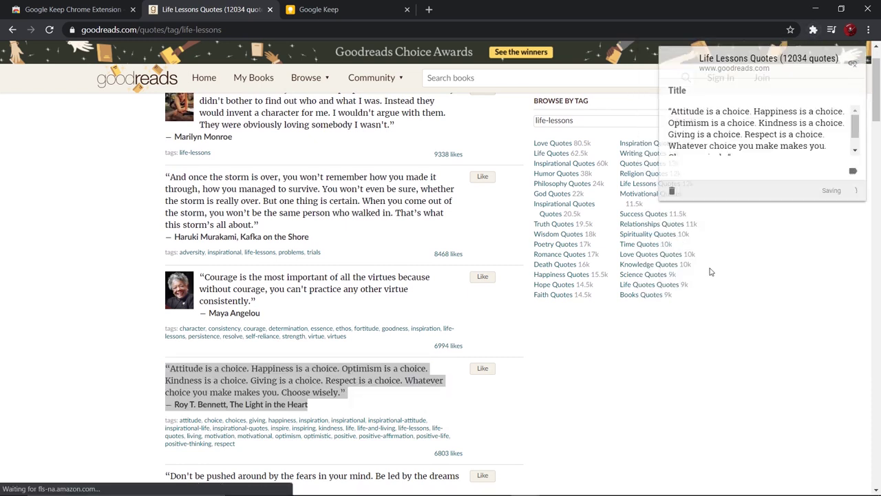
type("Life le")
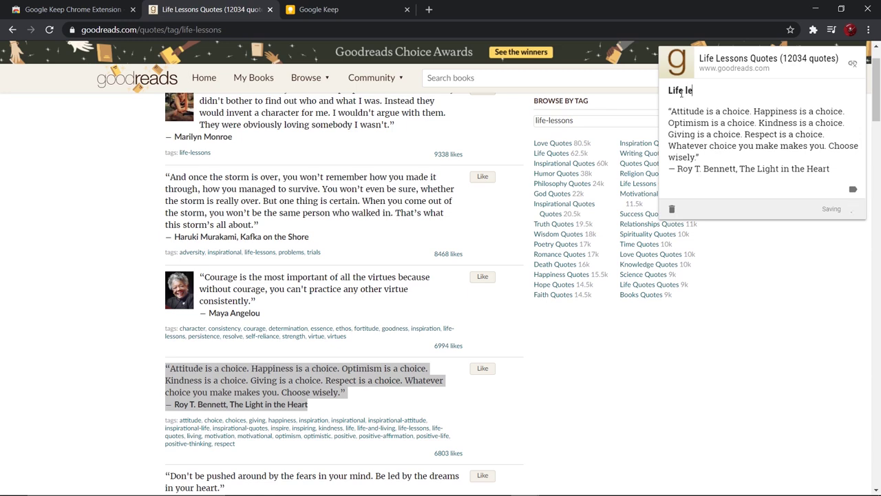
type("sson Quote")
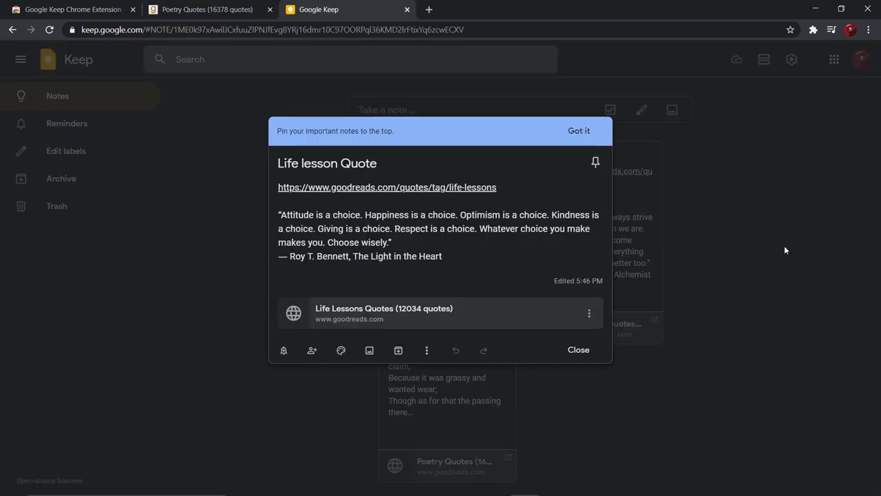
Step: Dismiss the pinning tip on the "Life lesson Quote" note, colour the note yellow, and close it
left_click(587, 131)
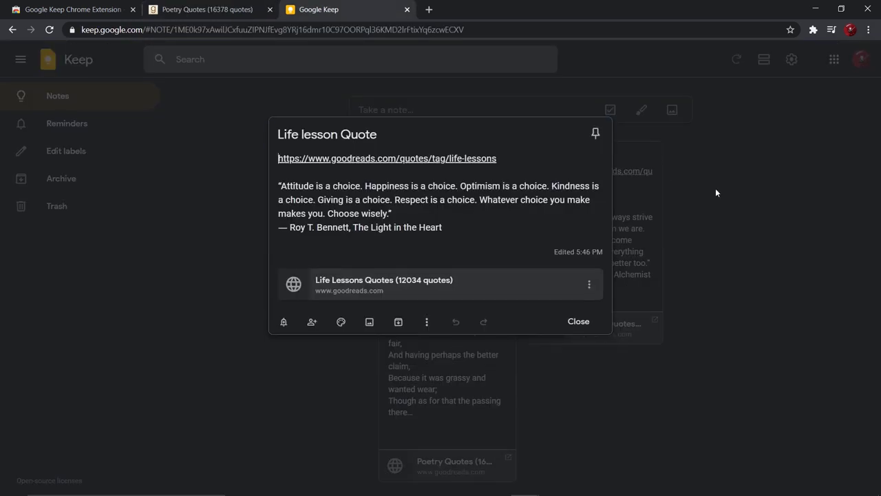
mouse_move(340, 322)
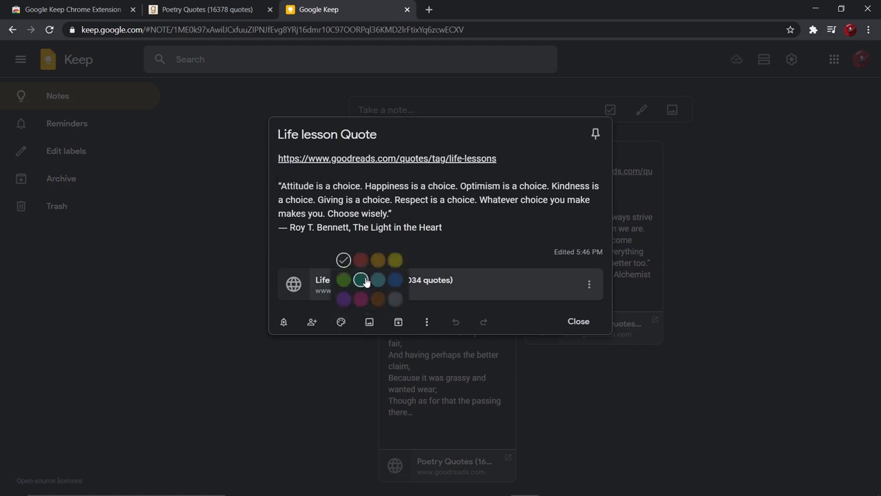
left_click(395, 260)
left_click(725, 200)
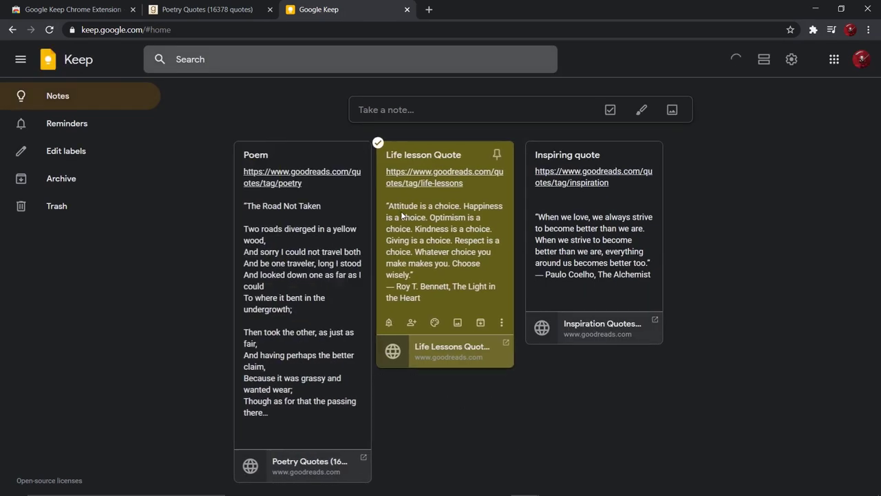
Step: Pin the "Poem" note in Google Keep and close it
left_click(306, 217)
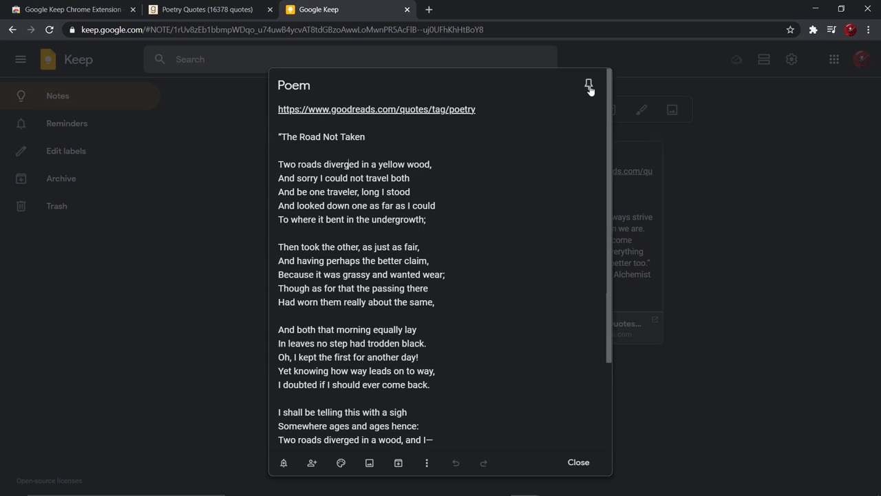
left_click(589, 85)
left_click(704, 197)
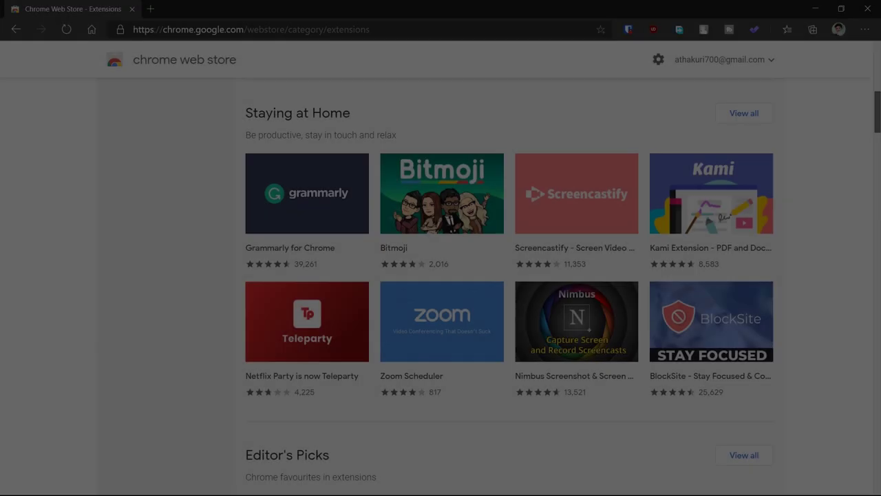
Step: Browse the extension categories in the Chrome Web Store, from Staying at Home down to Enhance your gameplay
scroll(440, 275, "down", 2)
scroll(440, 275, "down", 5)
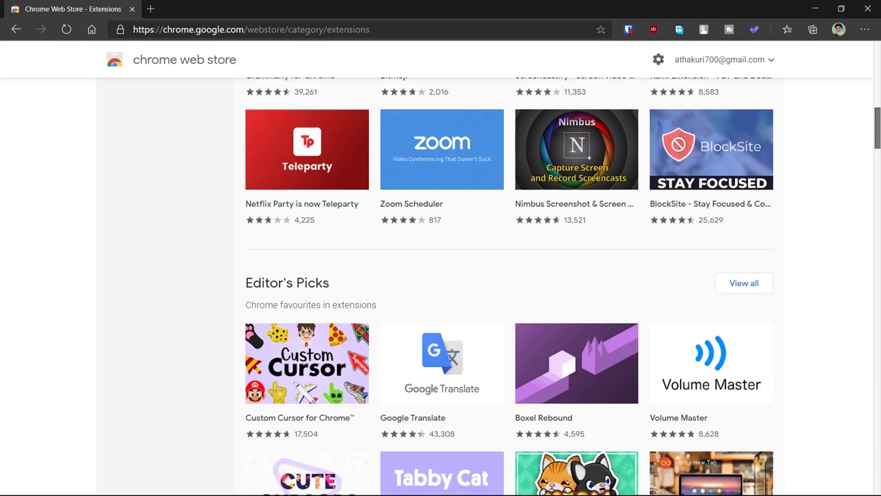
scroll(440, 275, "down", 1)
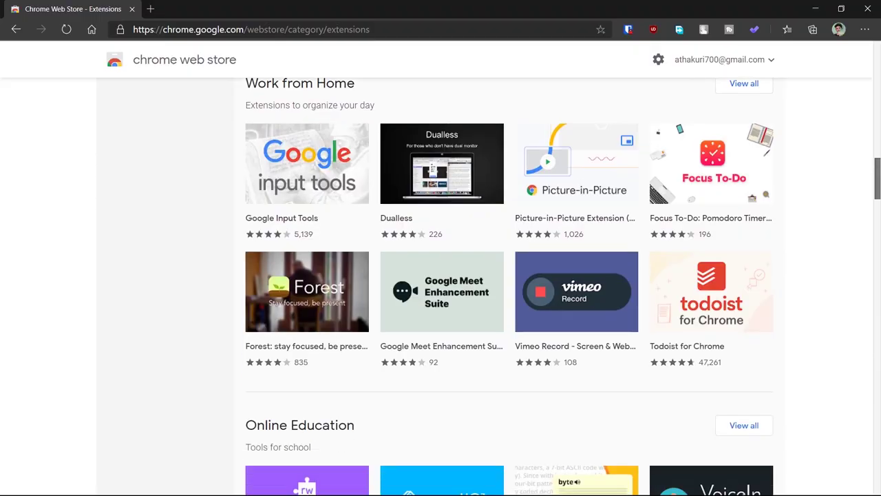
scroll(510, 286, "down", 4)
scroll(509, 286, "down", 5)
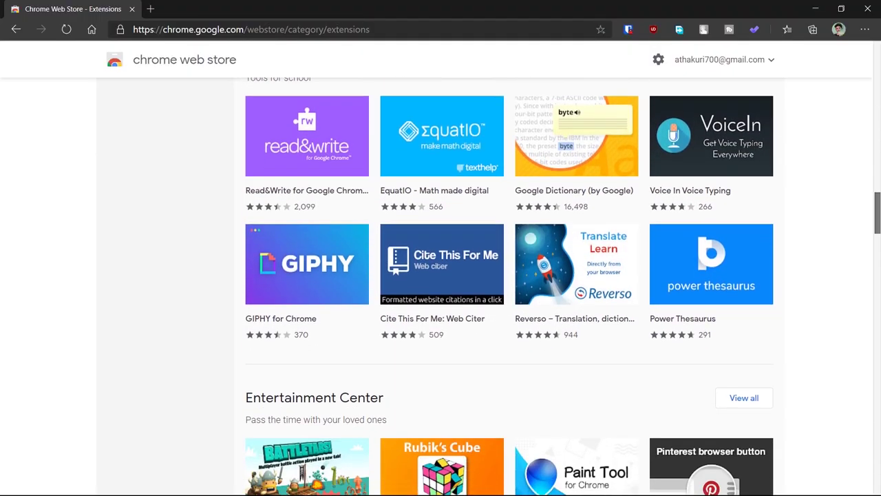
scroll(510, 286, "down", 3)
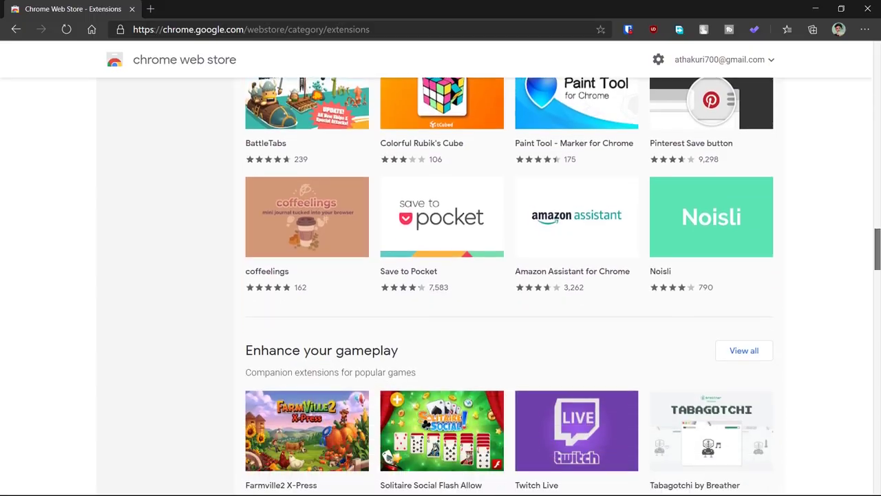